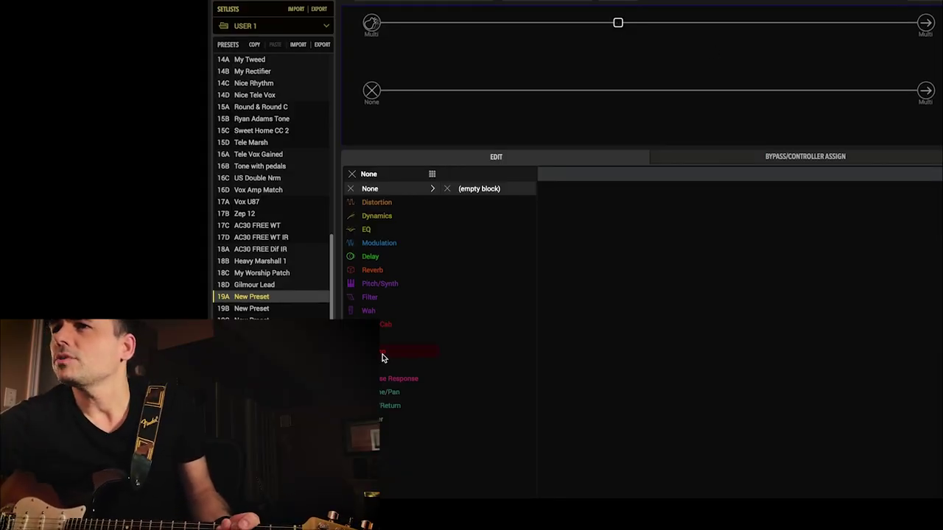
- Place a Brit 2204 amp with 4x12 1960 T75 cab on the path and lower its Drive
mouse_move(398, 324)
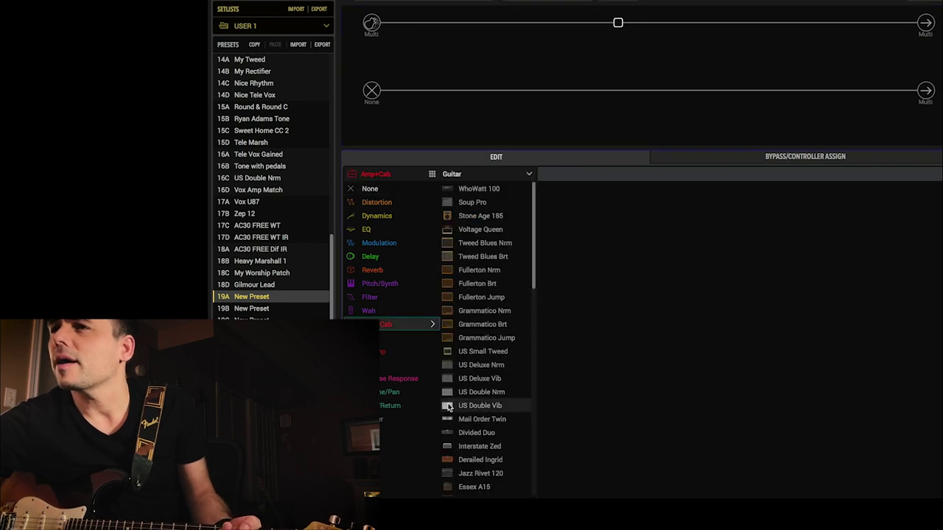
scroll(507, 394, down, 5)
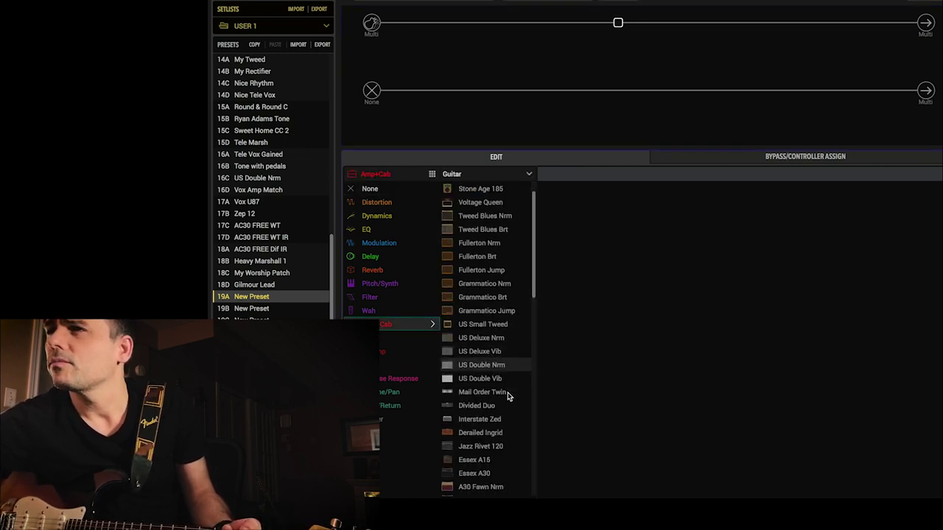
scroll(503, 392, down, 2)
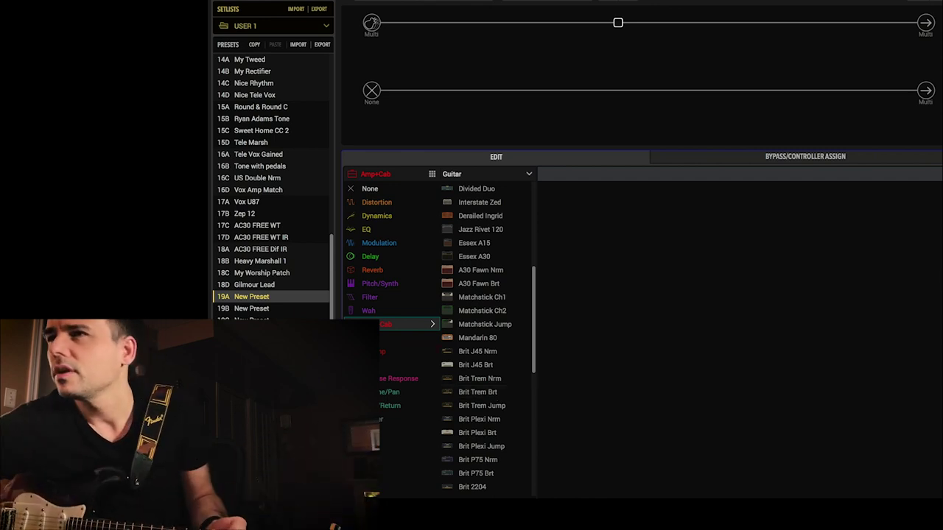
scroll(504, 434, down, 2)
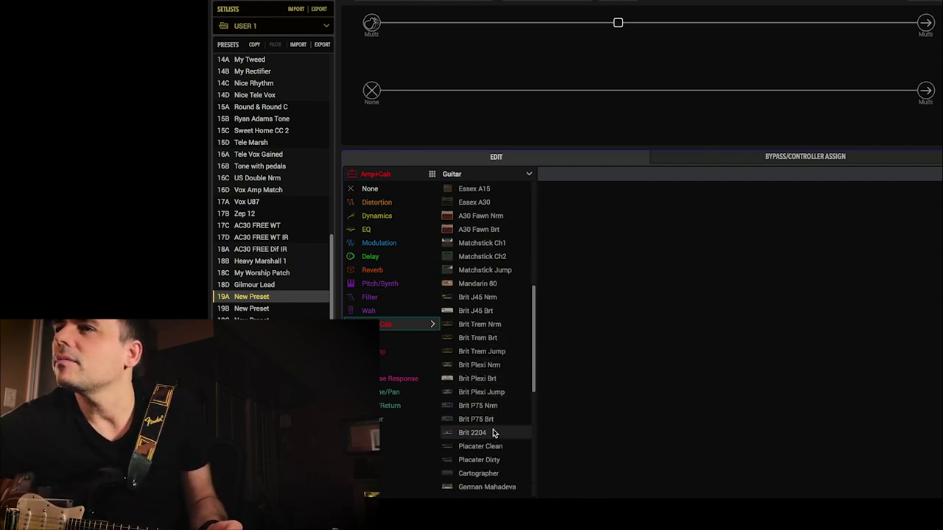
click(504, 436)
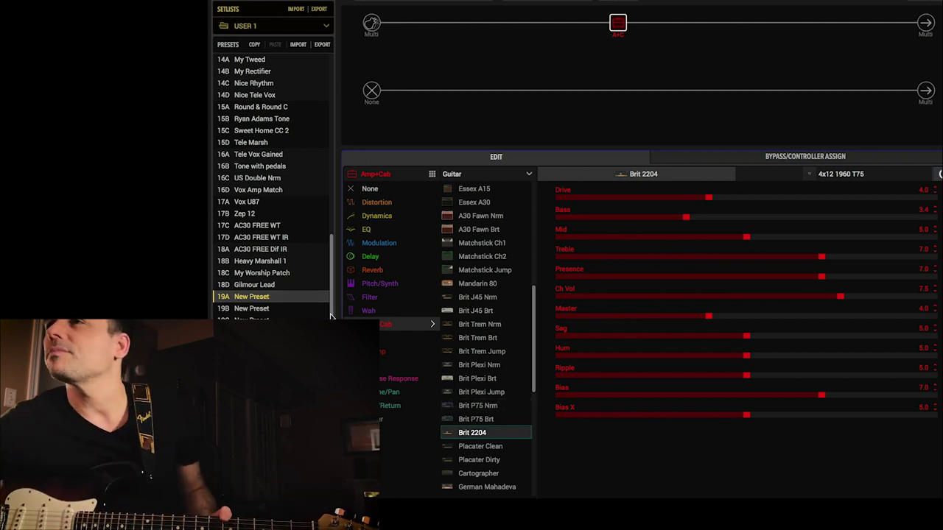
drag(708, 199, 632, 200)
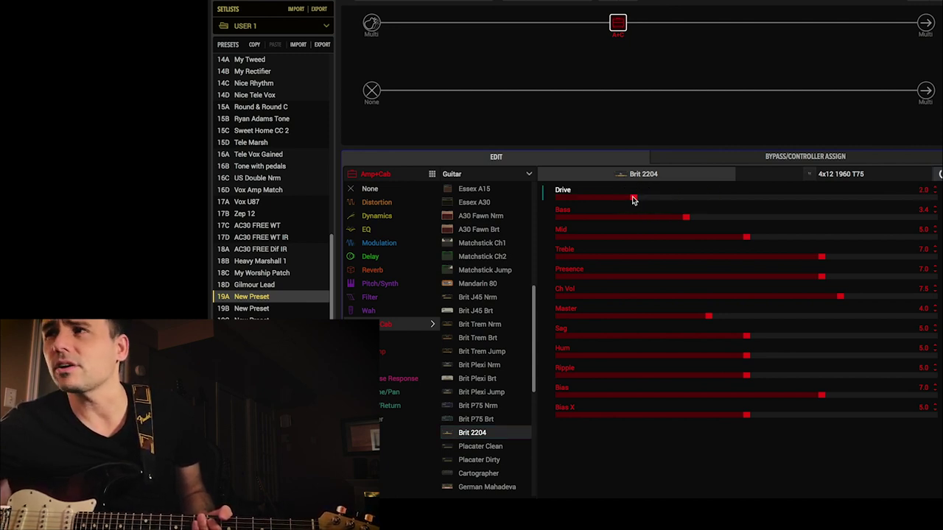
- Bring the Brit 2204's Drive down to 2.0, then nudge it back up to about 2.5
click(632, 199)
click(633, 199)
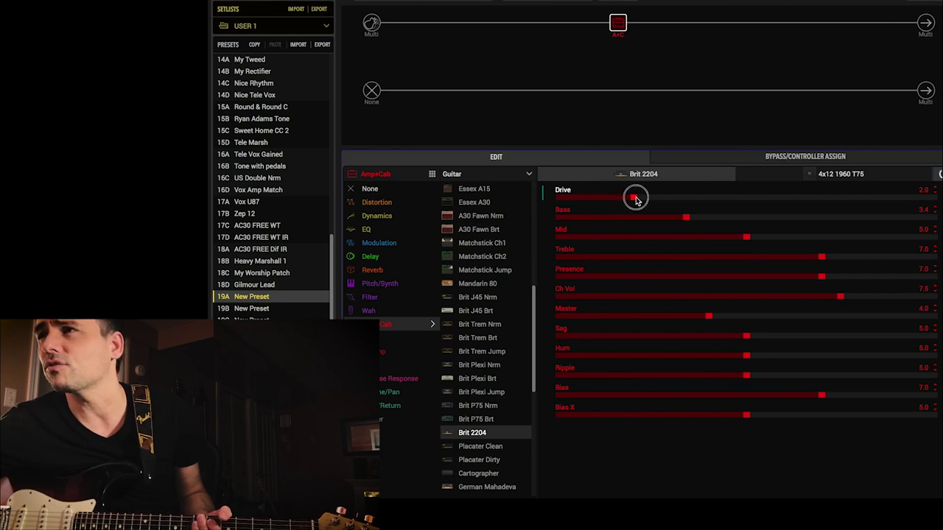
drag(634, 200, 641, 201)
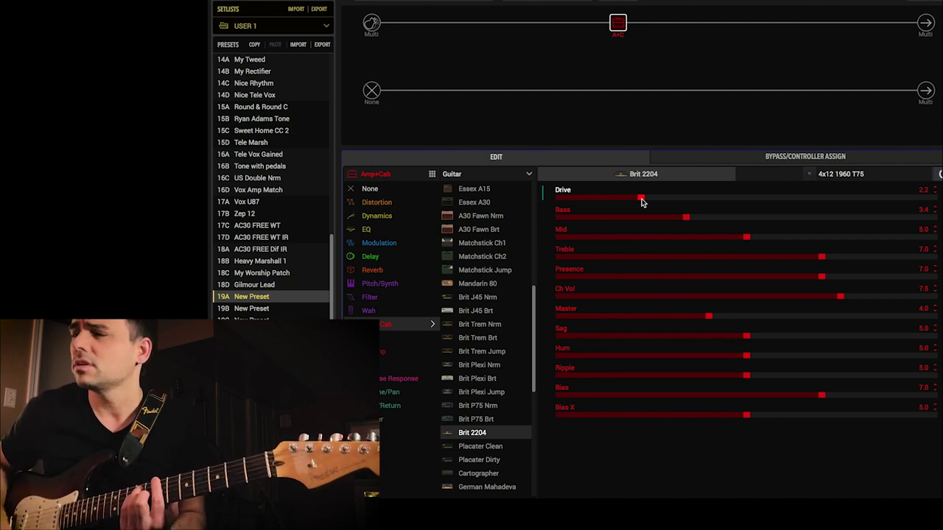
mouse_move(641, 201)
mouse_down()
mouse_move(607, 201)
mouse_move(633, 205)
mouse_up()
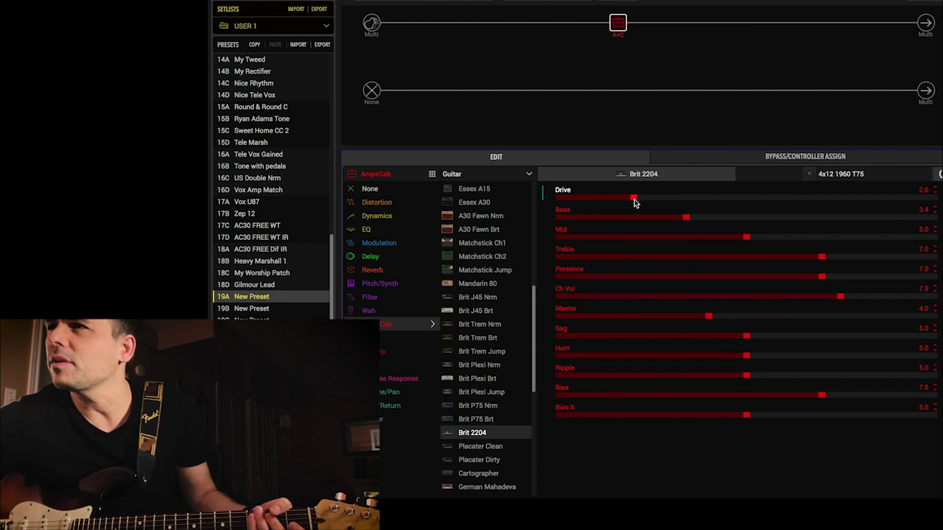
drag(634, 200, 656, 199)
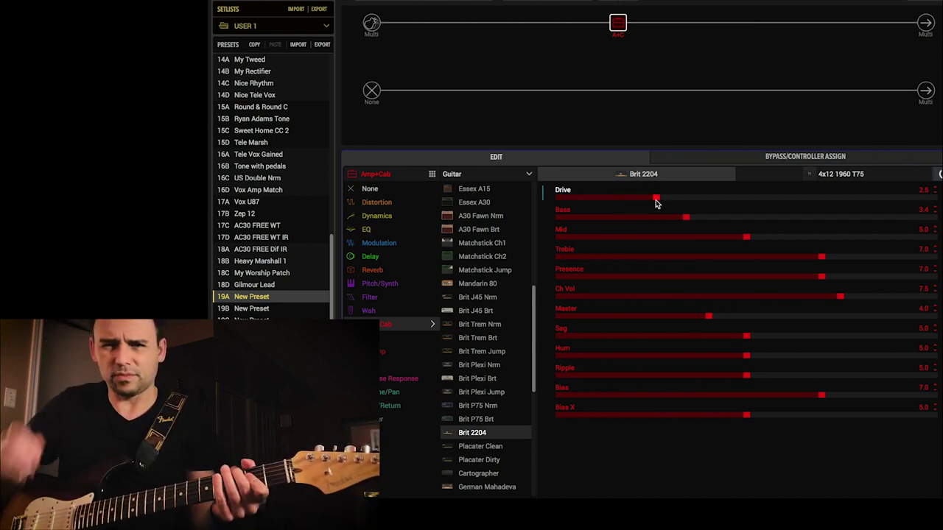
- Raise the Brit 2204's Drive past 3.7 and settle it at 4.0
drag(655, 199, 698, 200)
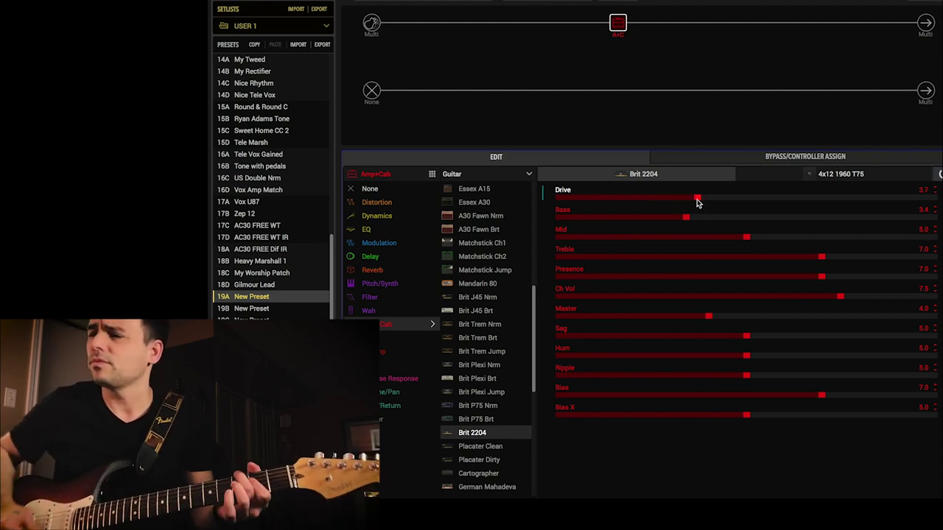
drag(701, 199, 716, 200)
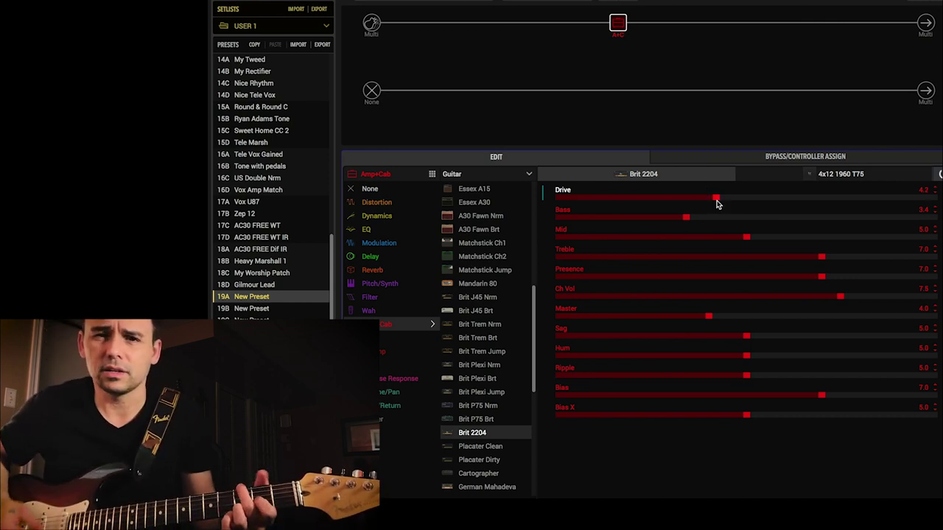
drag(716, 200, 707, 200)
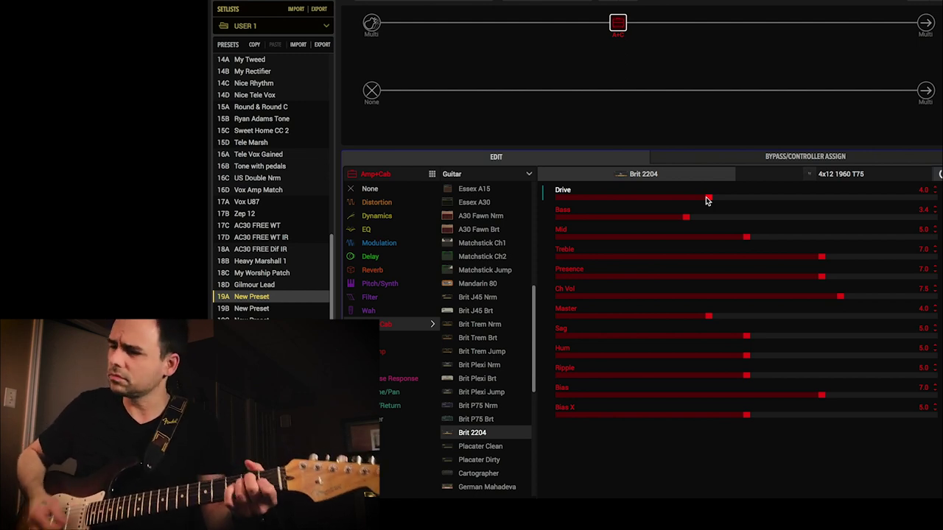
- Add a Legacy Hall reverb block in the slot right after the Brit 2204 amp
click(803, 23)
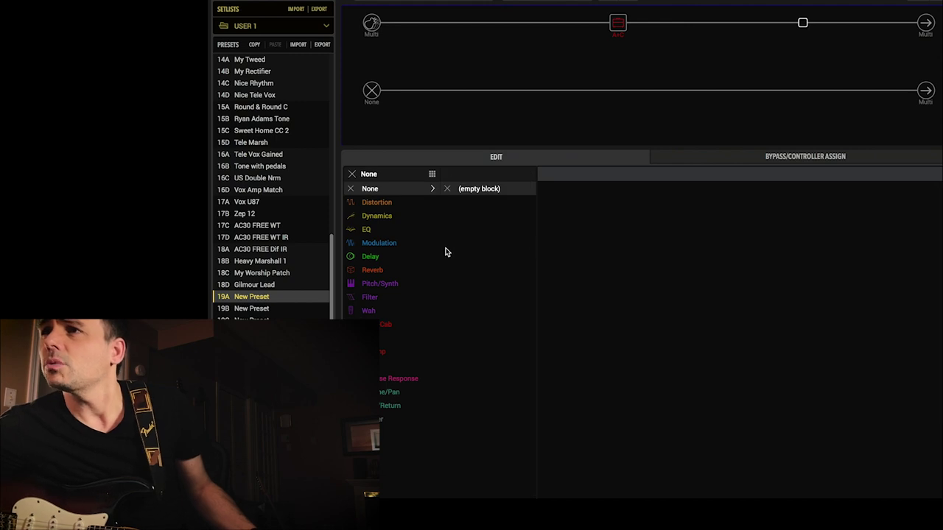
click(392, 273)
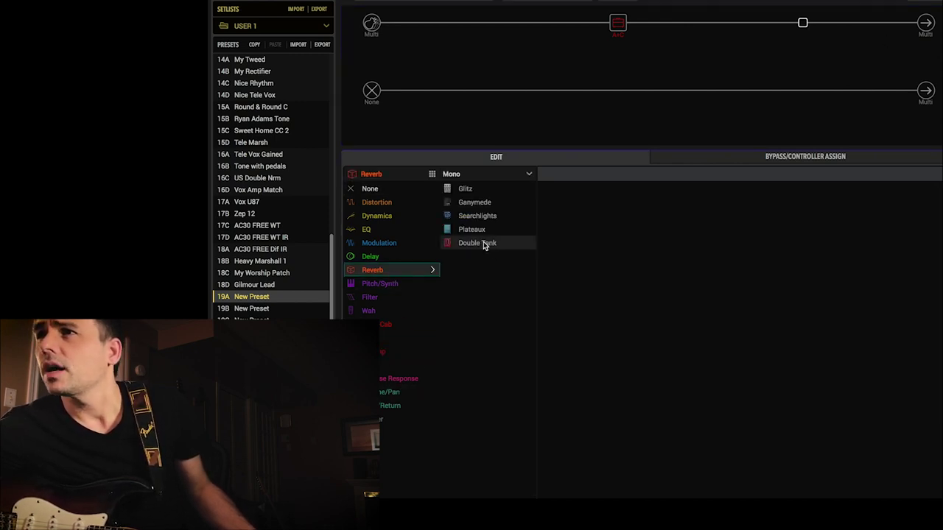
click(457, 176)
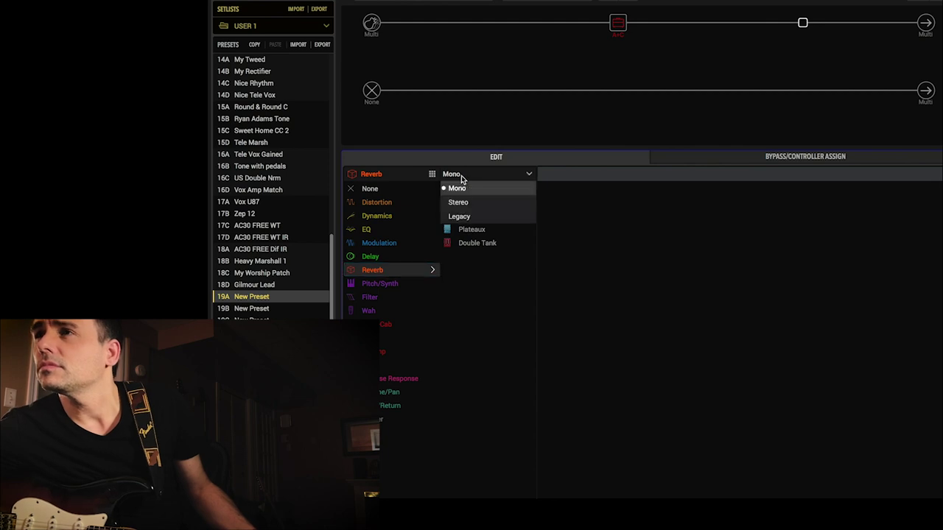
click(469, 218)
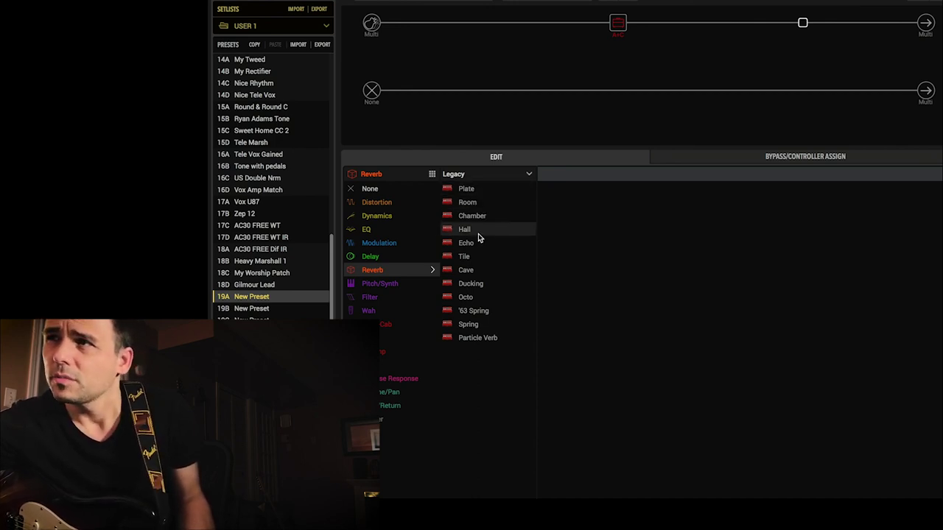
click(472, 229)
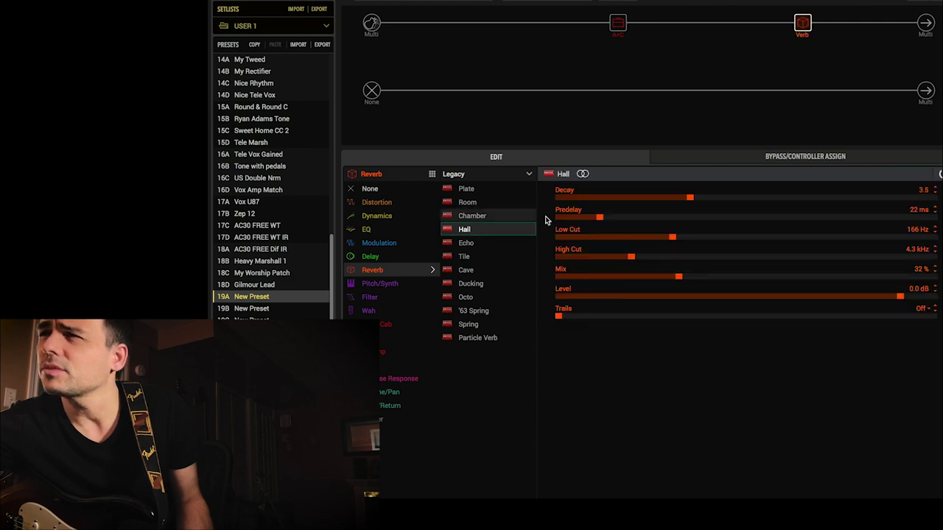
- Dial the Hall reverb to Decay 2.6 and Mix 18%
drag(687, 197, 645, 198)
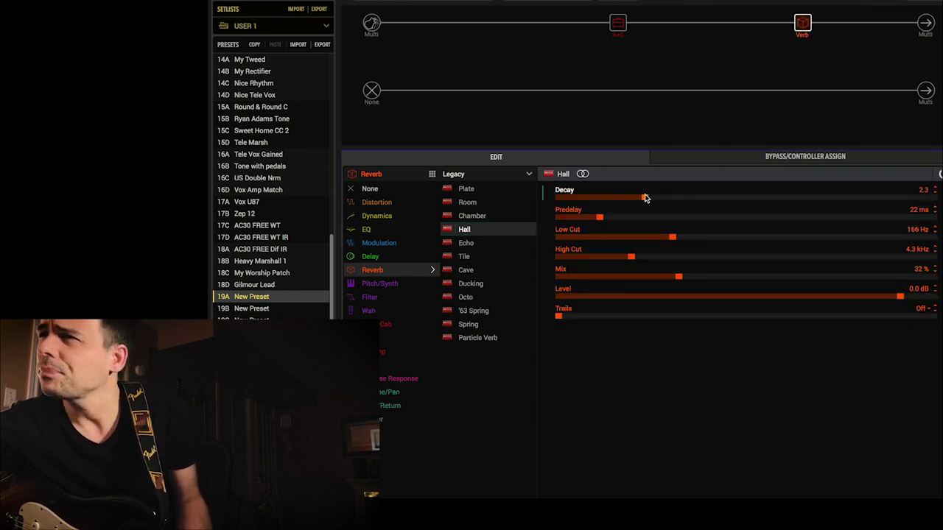
click(645, 198)
click(677, 278)
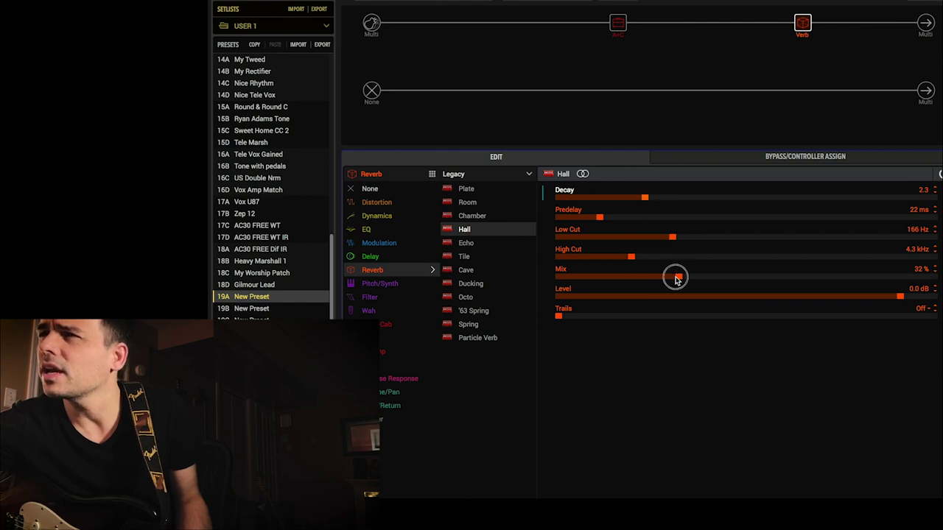
drag(677, 278, 641, 276)
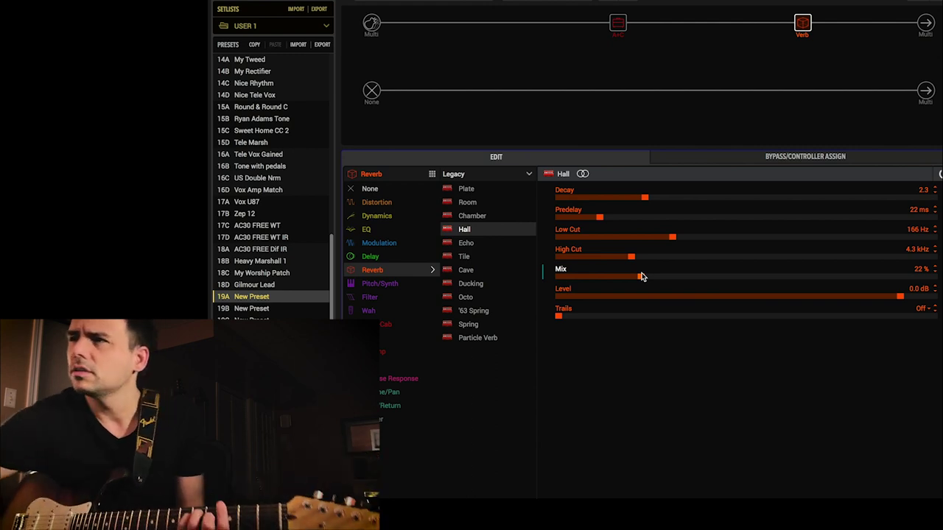
drag(644, 198, 656, 197)
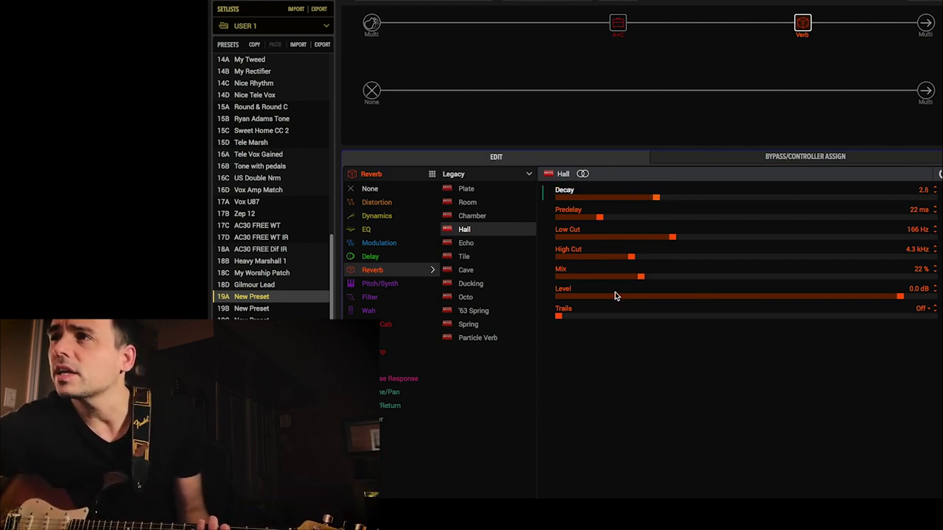
drag(640, 277, 626, 277)
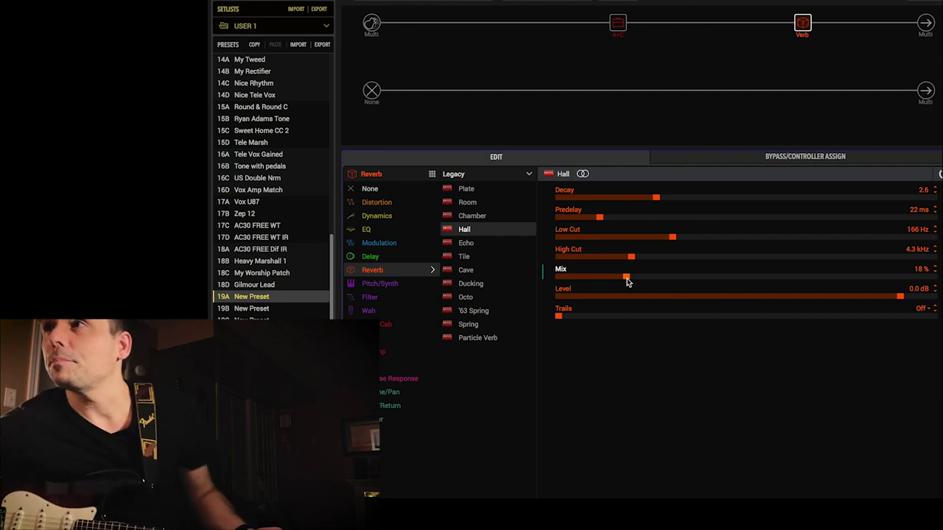
click(741, 24)
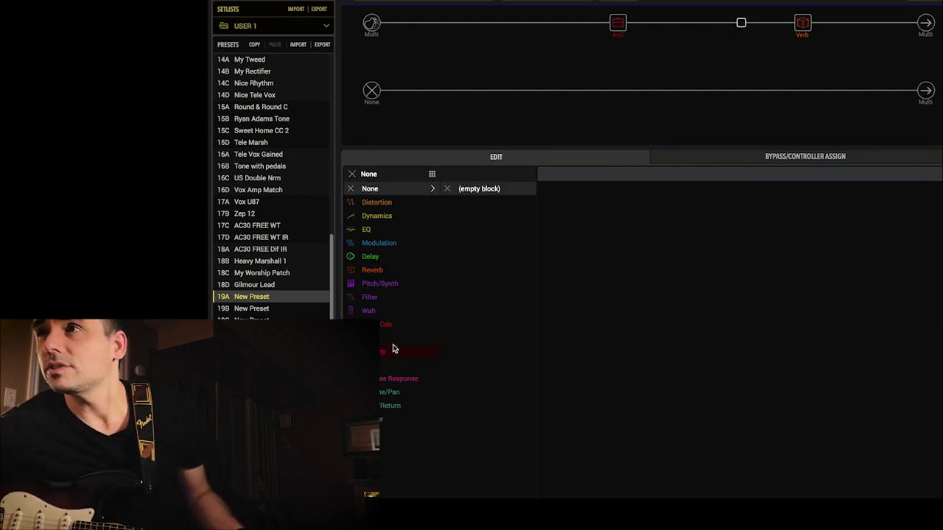
- Add a Simple Delay between amp and reverb, enable Trails and lower Mix to 26%
click(371, 256)
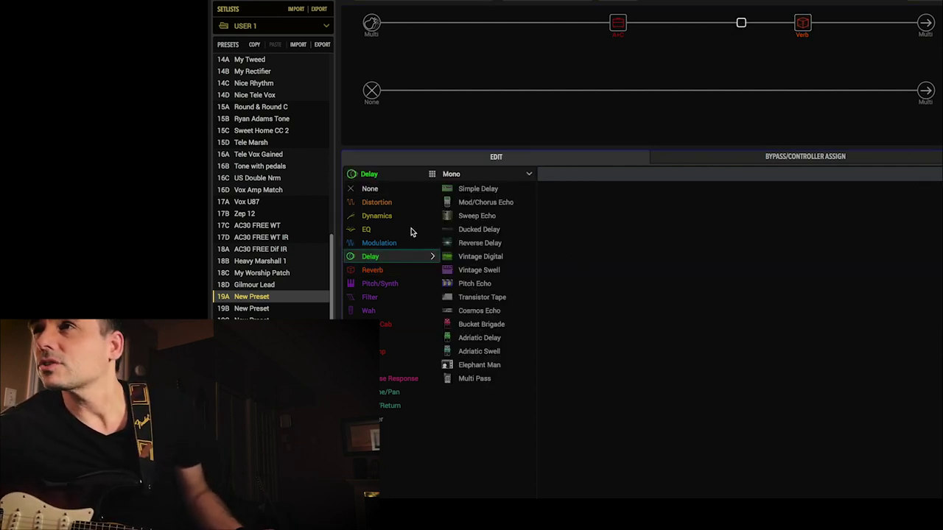
click(481, 193)
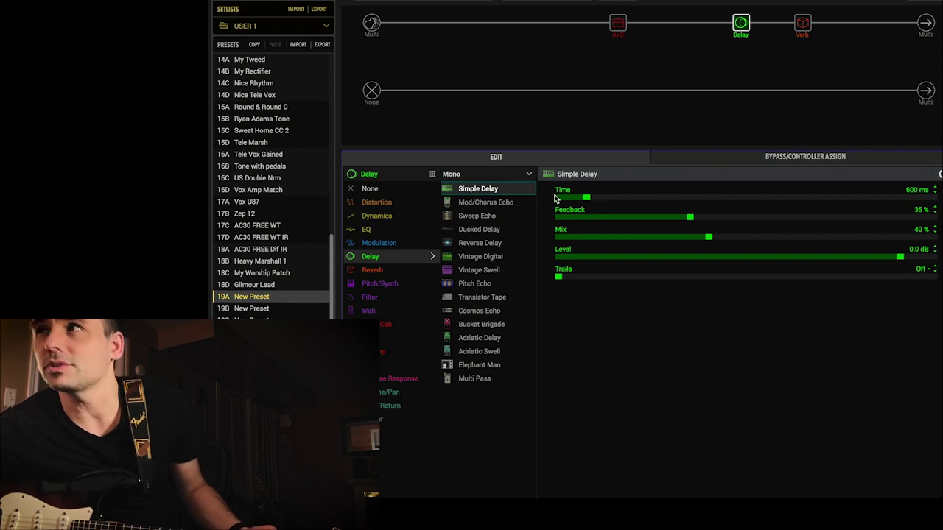
click(929, 277)
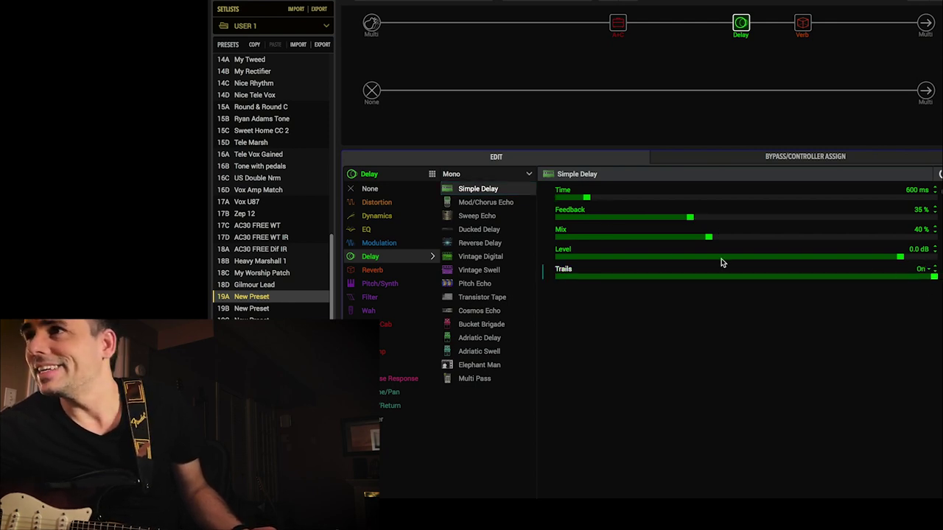
drag(677, 243, 655, 239)
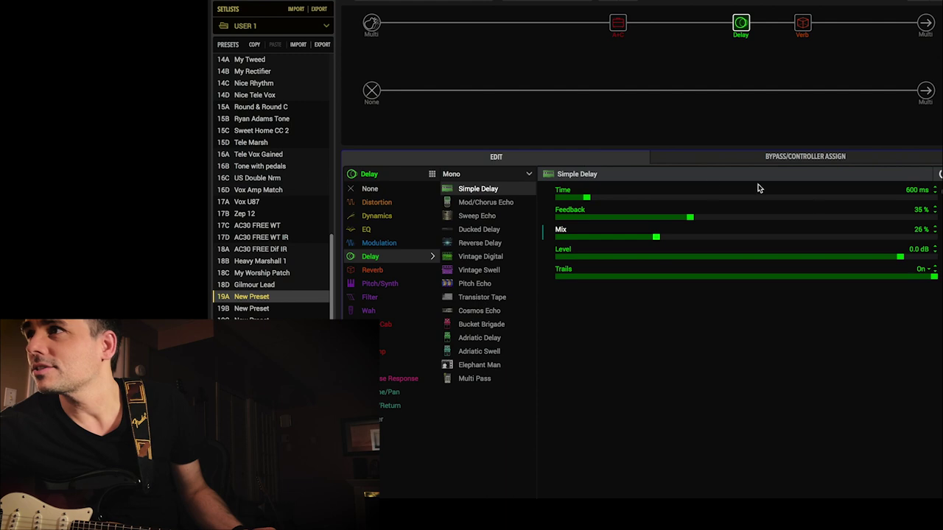
- Set the Simple Delay's Time to 385 ms, with Feedback and Mix both at 16%
click(934, 191)
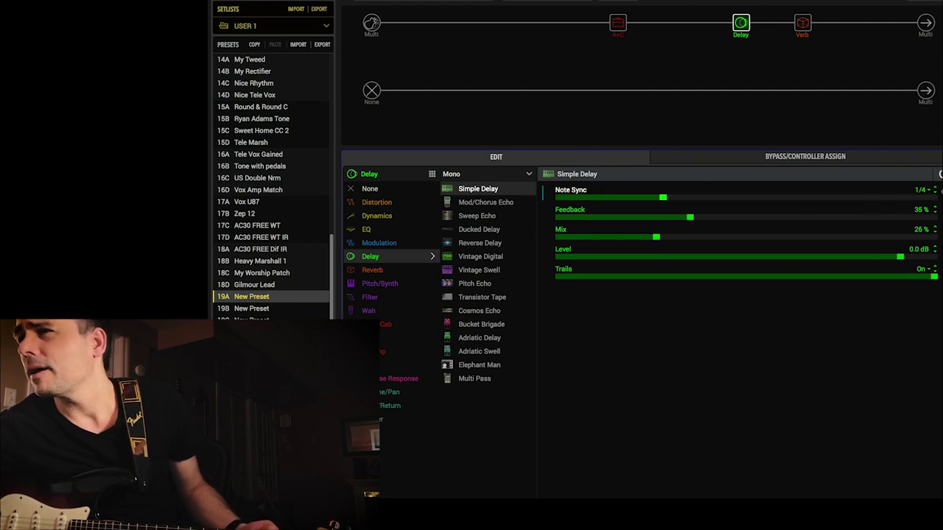
click(934, 190)
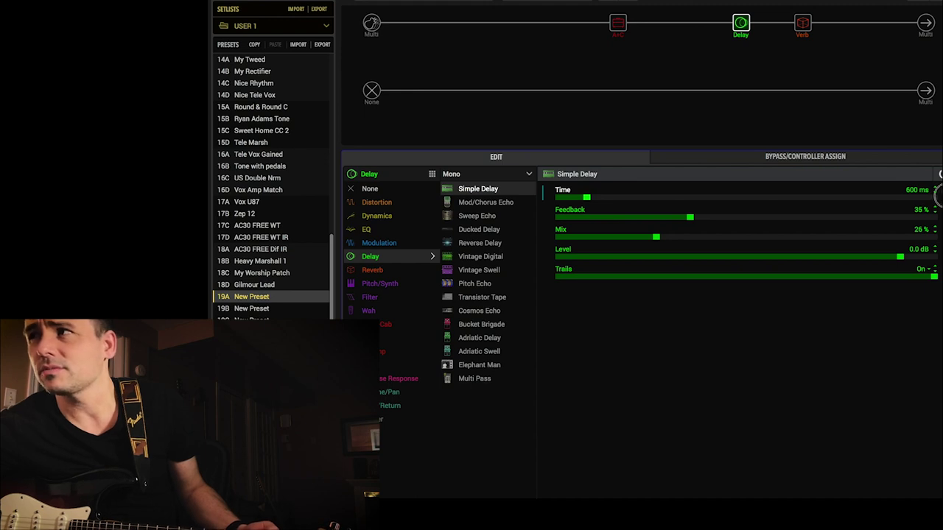
click(934, 190)
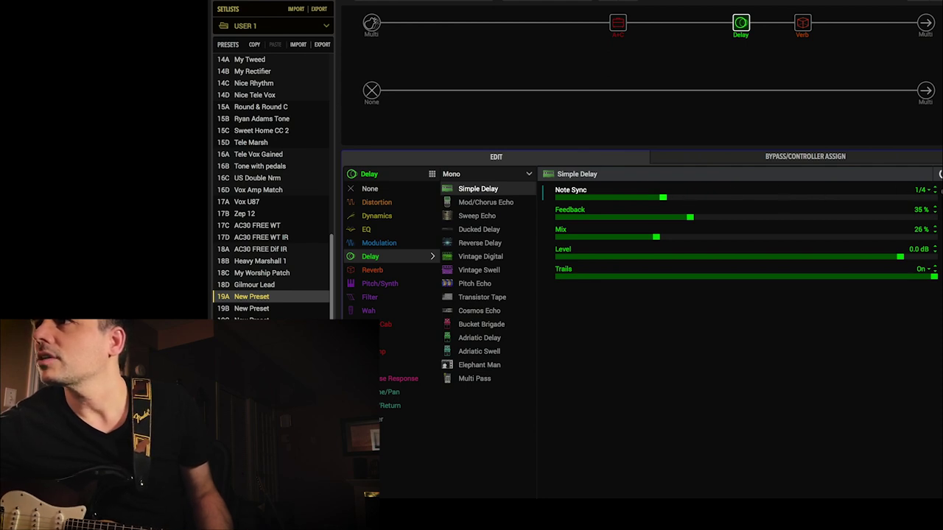
mouse_move(586, 197)
mouse_down()
mouse_move(572, 200)
mouse_move(582, 200)
mouse_up()
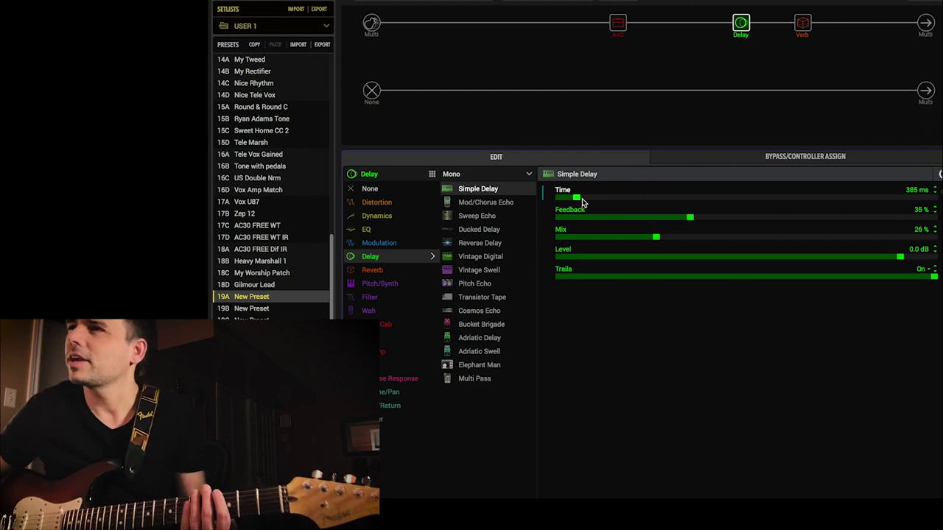
drag(643, 236, 618, 221)
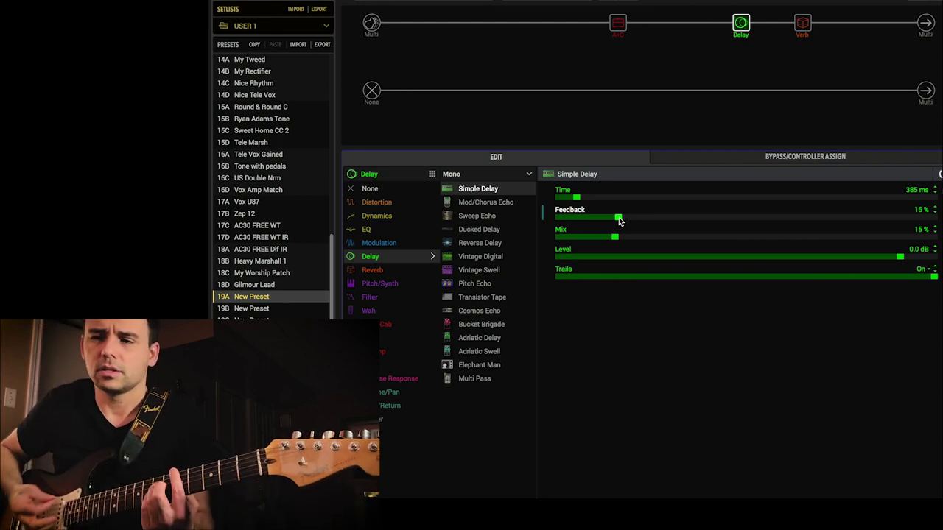
drag(615, 237, 612, 241)
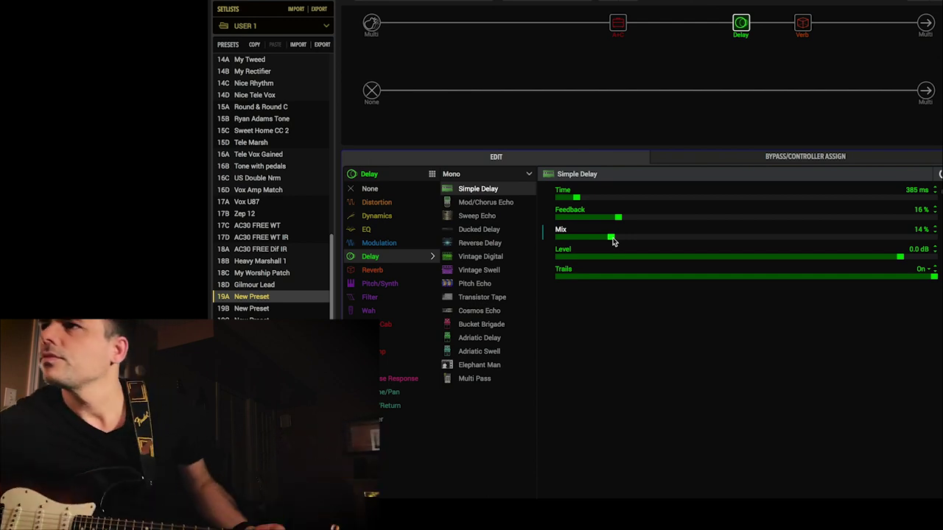
click(805, 25)
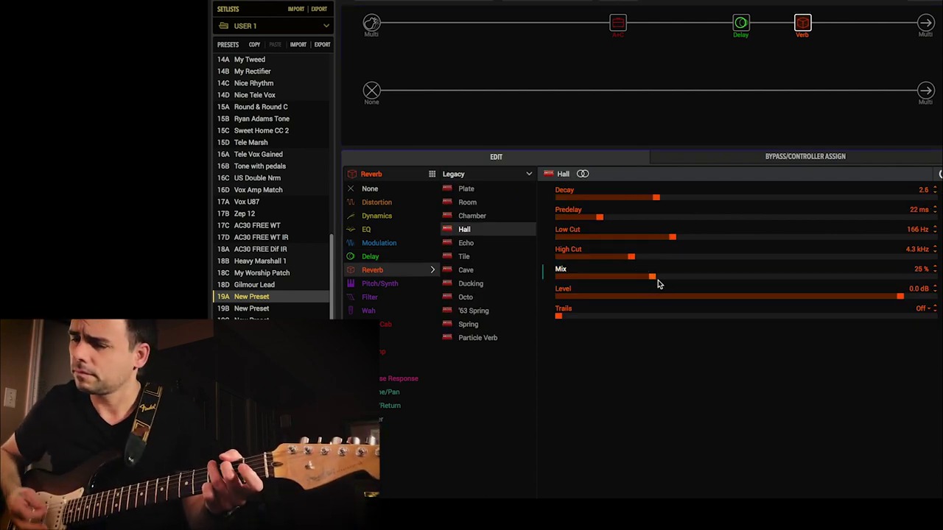
click(740, 23)
drag(610, 237, 619, 237)
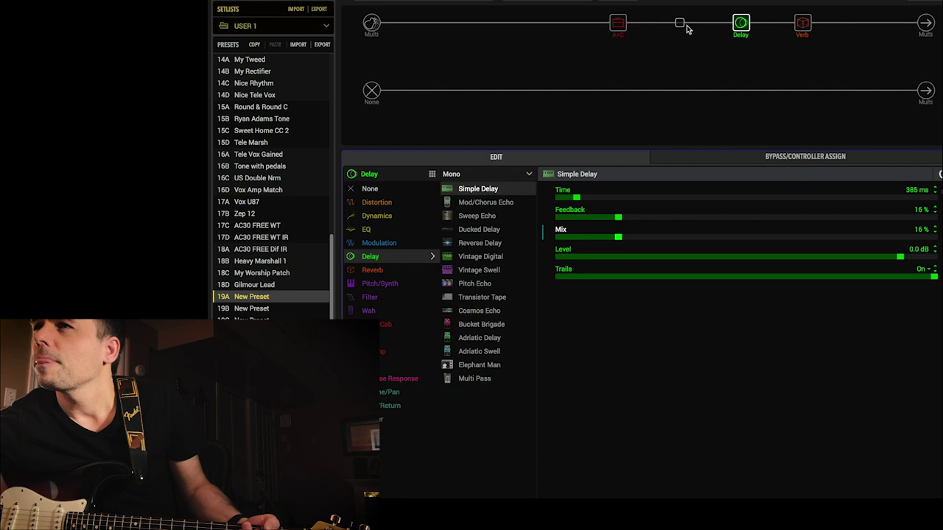
- Insert a Scream 808 overdrive from Distortion in the slot before the amp
click(553, 26)
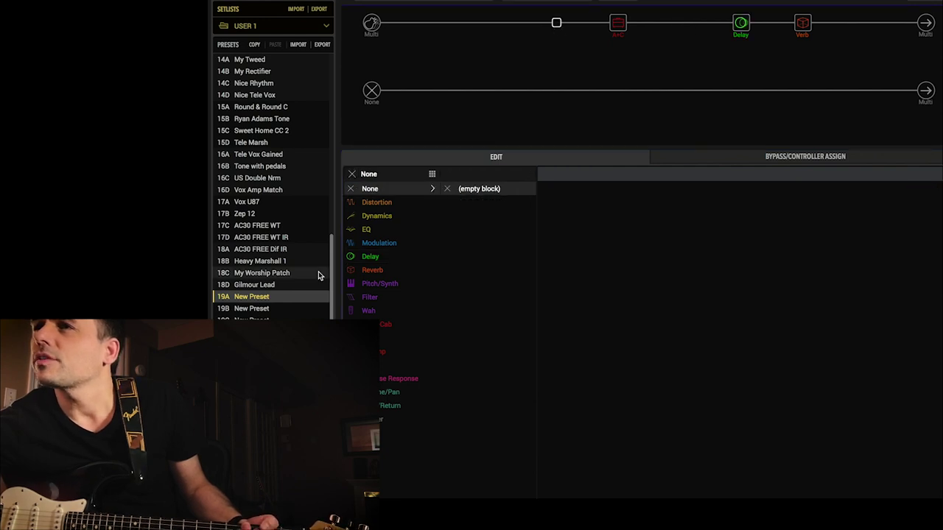
click(387, 204)
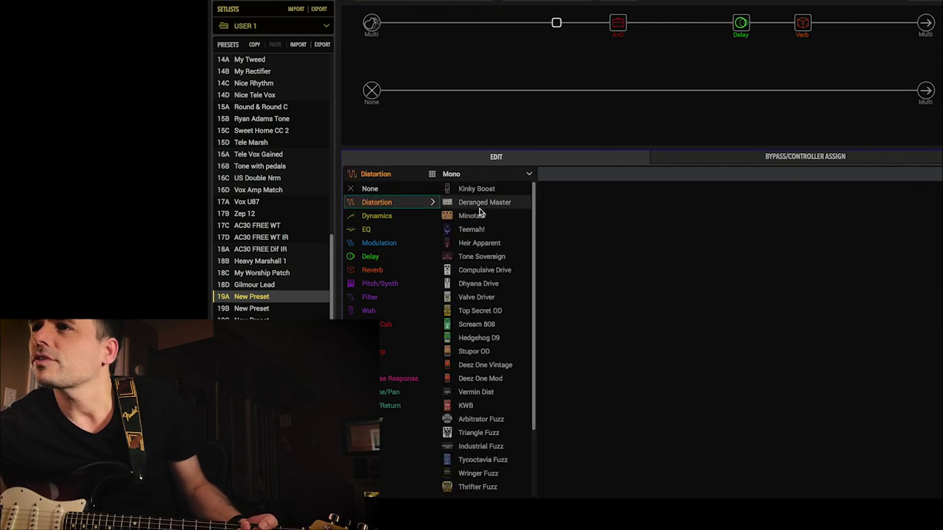
click(492, 325)
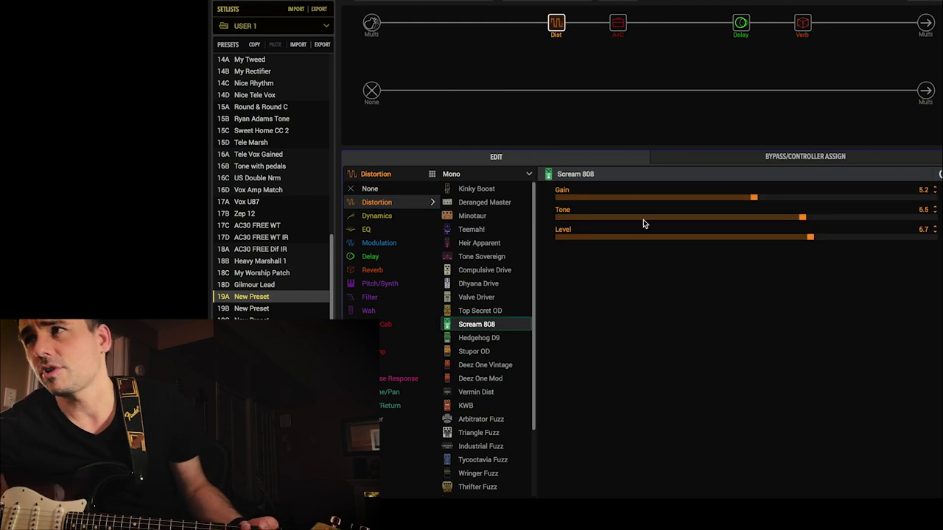
- Set the Scream 808's Gain to 0.8 and Level to 8.2
click(755, 199)
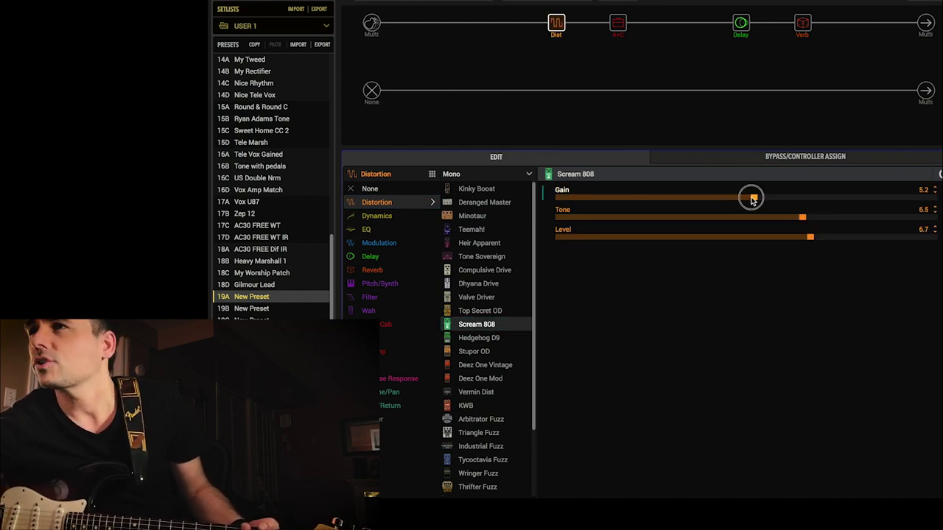
drag(755, 199, 588, 197)
drag(828, 241, 867, 239)
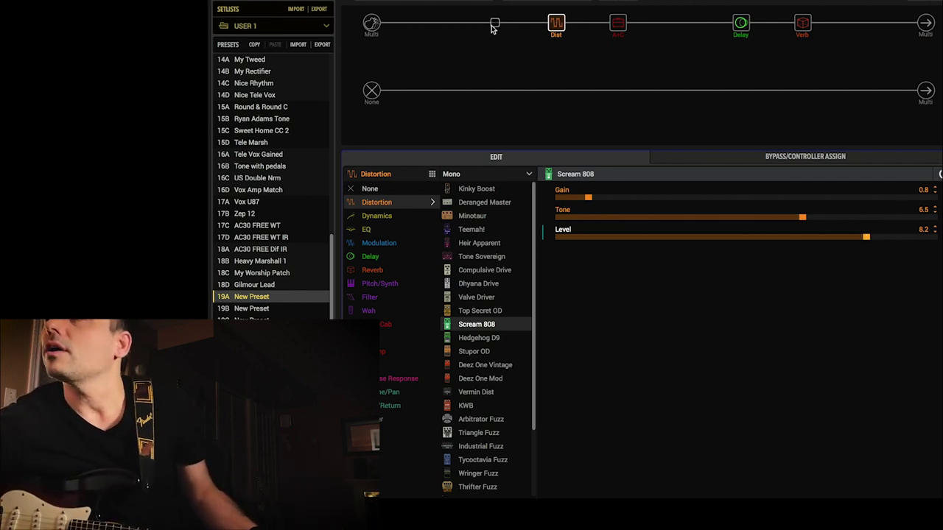
click(495, 25)
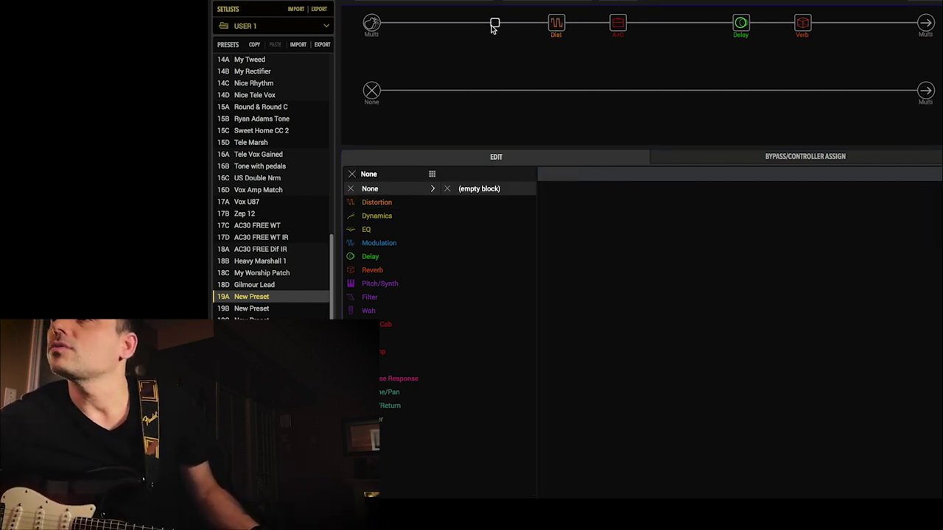
- Add a Deluxe Comp at the chain's start with Threshold at -39.0 dB
click(389, 216)
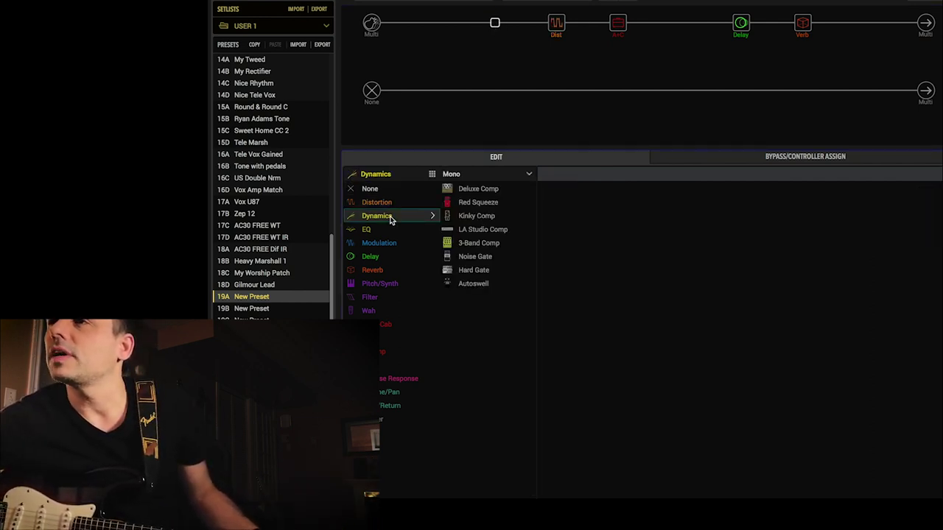
click(490, 190)
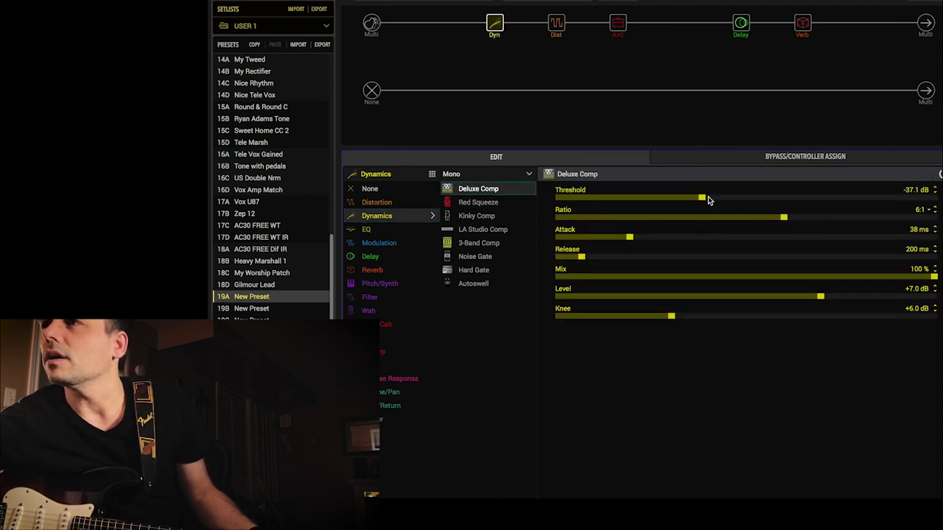
drag(708, 196, 689, 195)
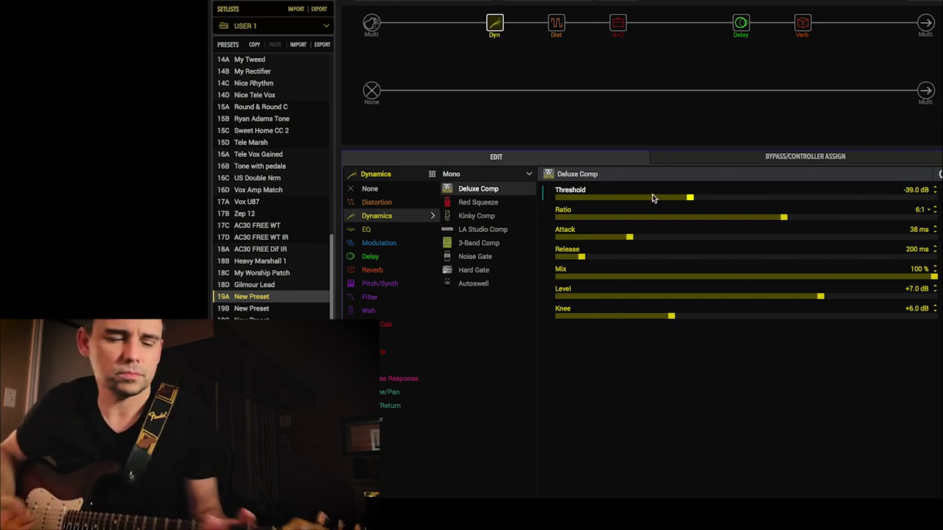
click(556, 24)
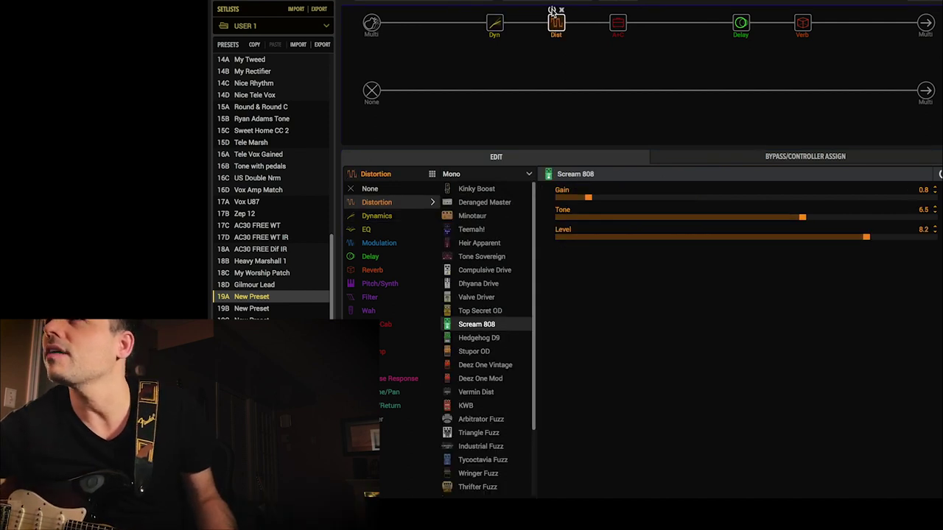
- Bypass the Scream 808 and switch the Deluxe Comp on
click(552, 10)
click(498, 23)
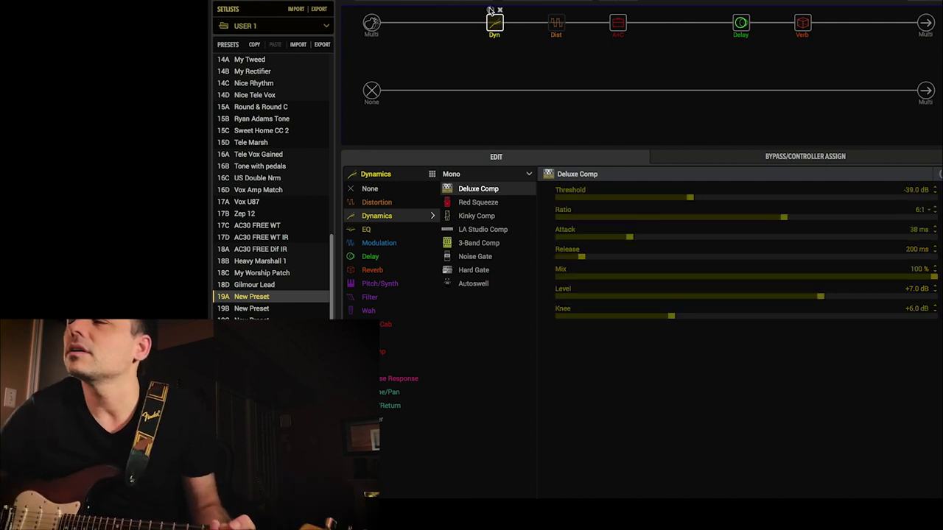
click(490, 11)
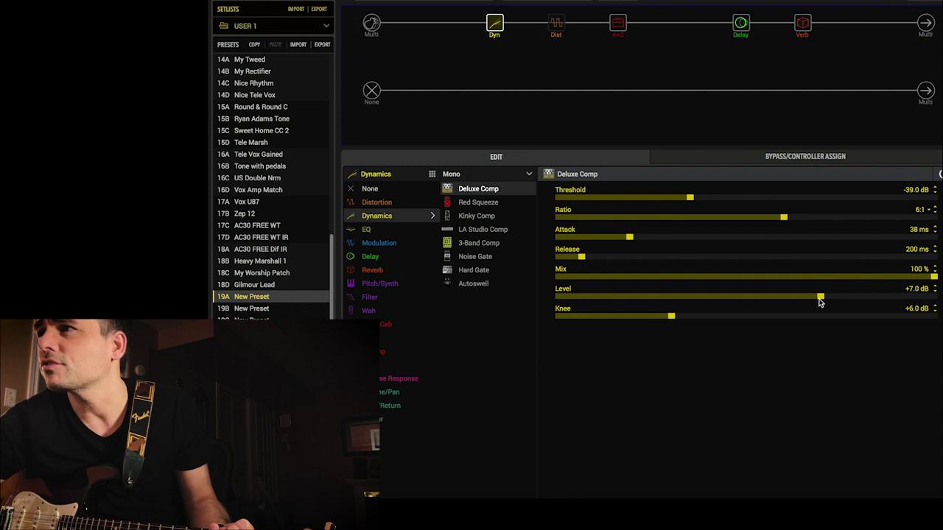
- Set the Deluxe Comp to Level -0.1 dB, Threshold -42.0 dB and Mix 70%, then bypass it
drag(820, 297, 792, 299)
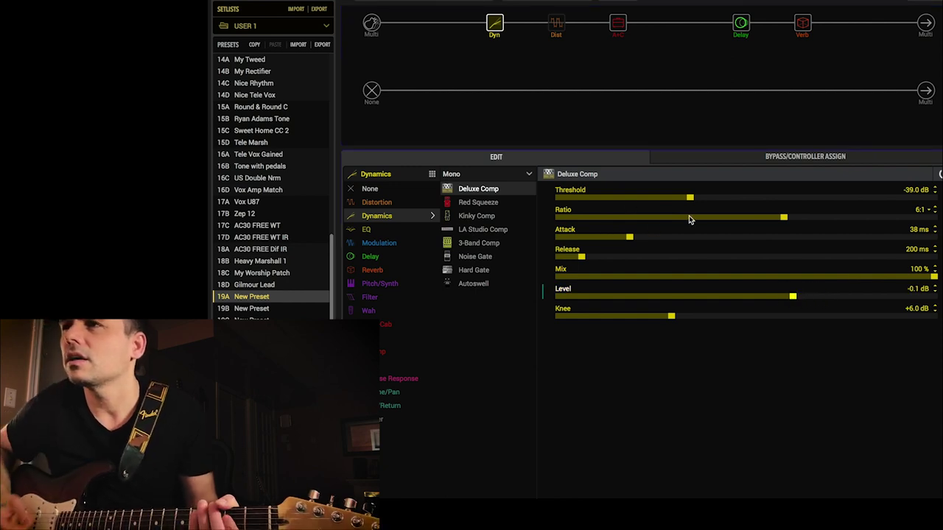
mouse_move(685, 199)
mouse_down()
mouse_move(590, 200)
mouse_move(862, 199)
mouse_move(672, 205)
mouse_up()
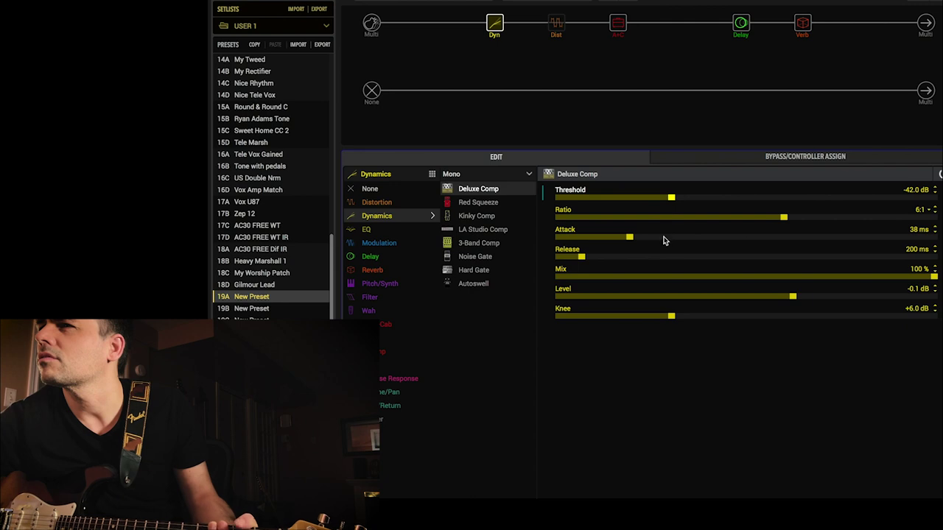
drag(764, 274, 821, 276)
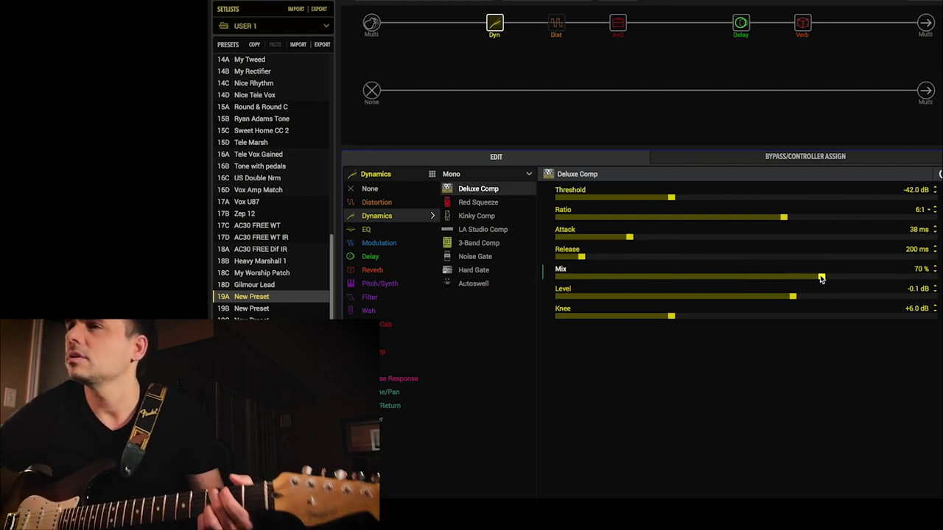
click(489, 12)
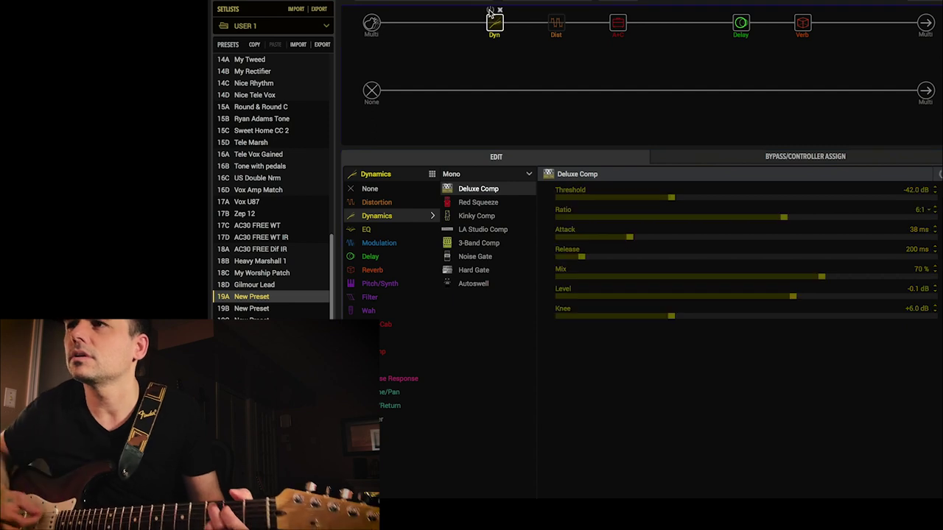
- Re-enable the Deluxe Comp from the Dyn block's power icon
click(489, 12)
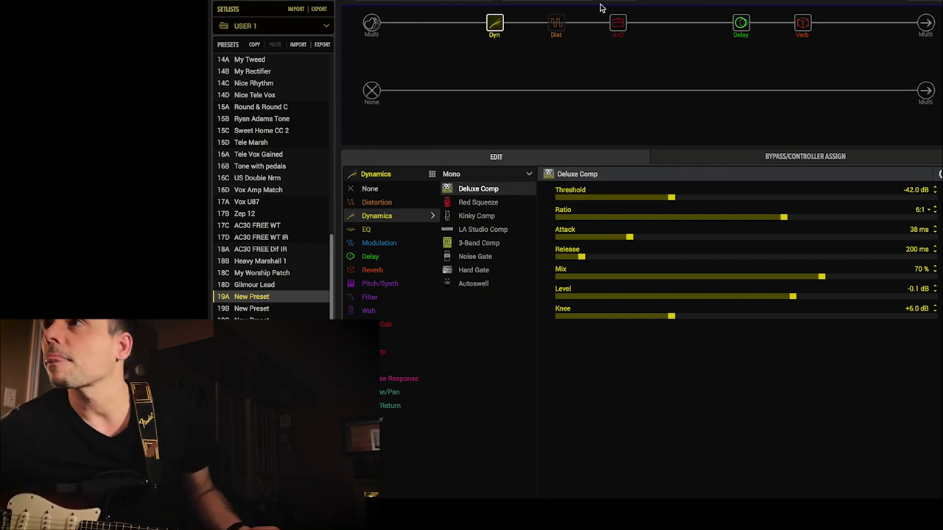
- Lower the 4x12 1960 T75 cab's High Cut and set its Low Cut to 79 Hz
click(617, 23)
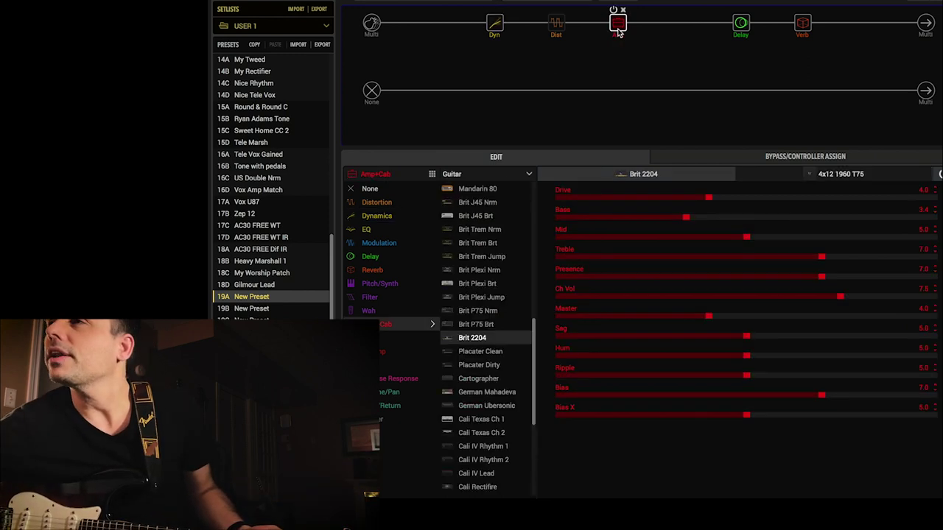
click(840, 180)
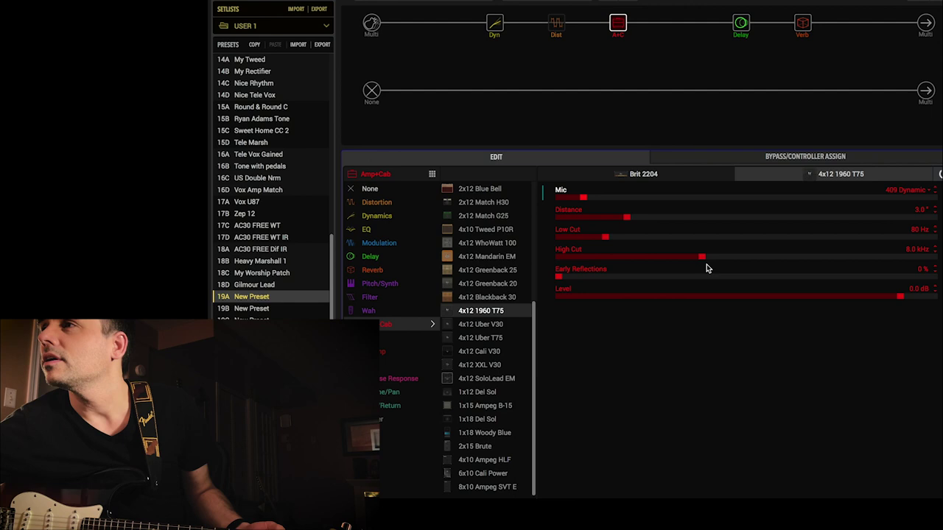
click(702, 259)
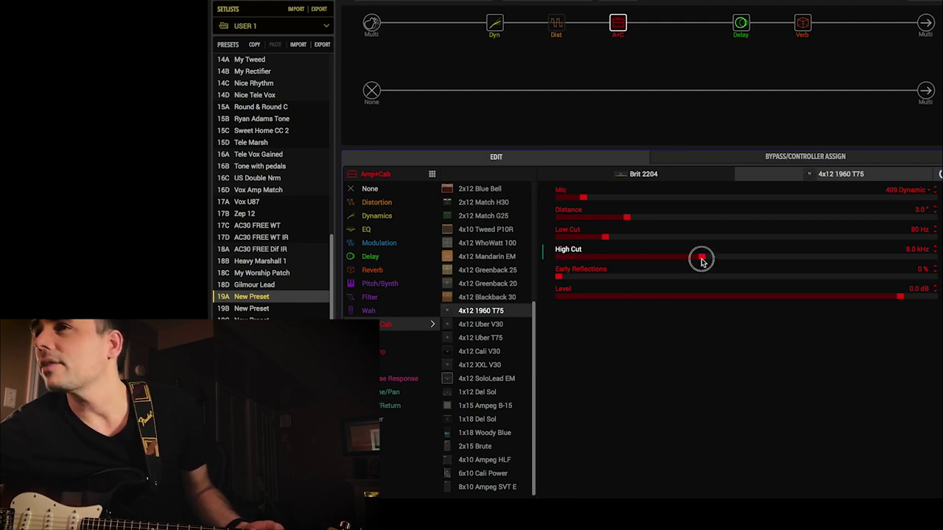
drag(702, 261, 657, 262)
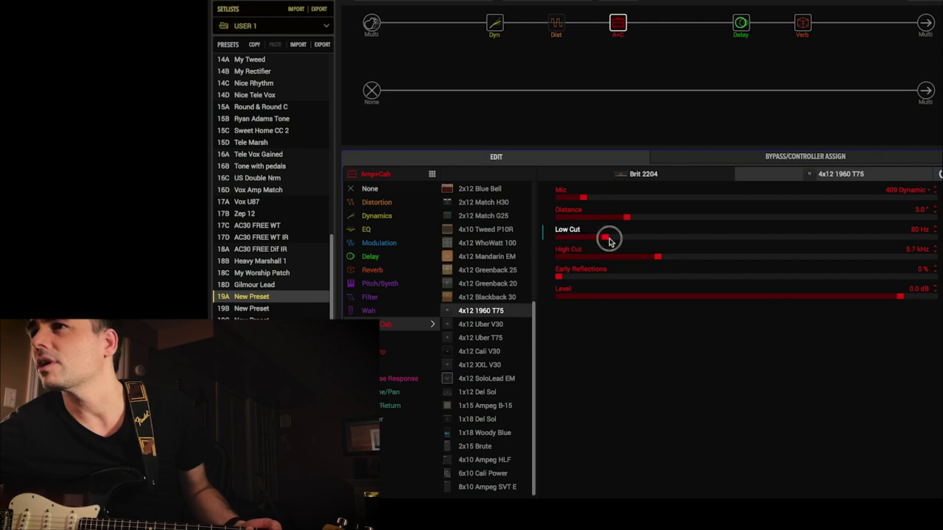
click(609, 242)
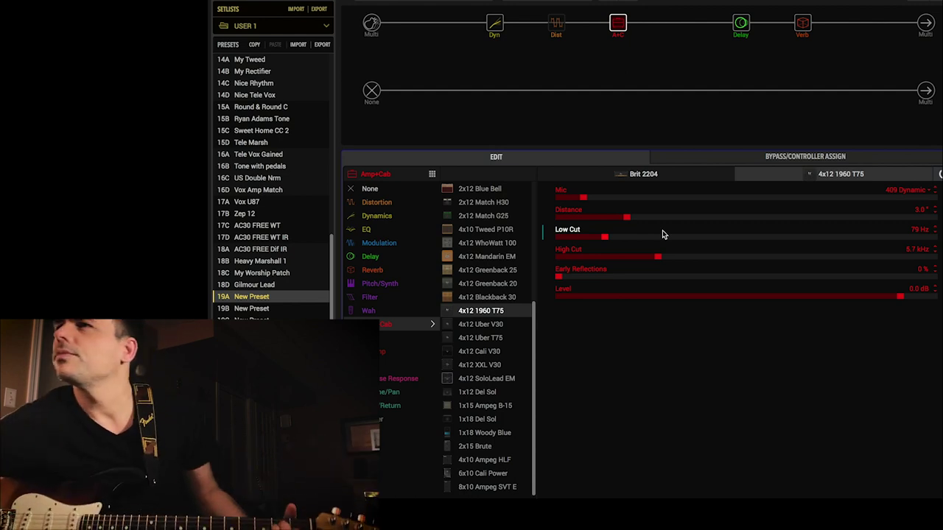
- Raise the Simple Delay Mix to 17% and check the Hall reverb (Decay 2.6, Mix 27%)
click(740, 23)
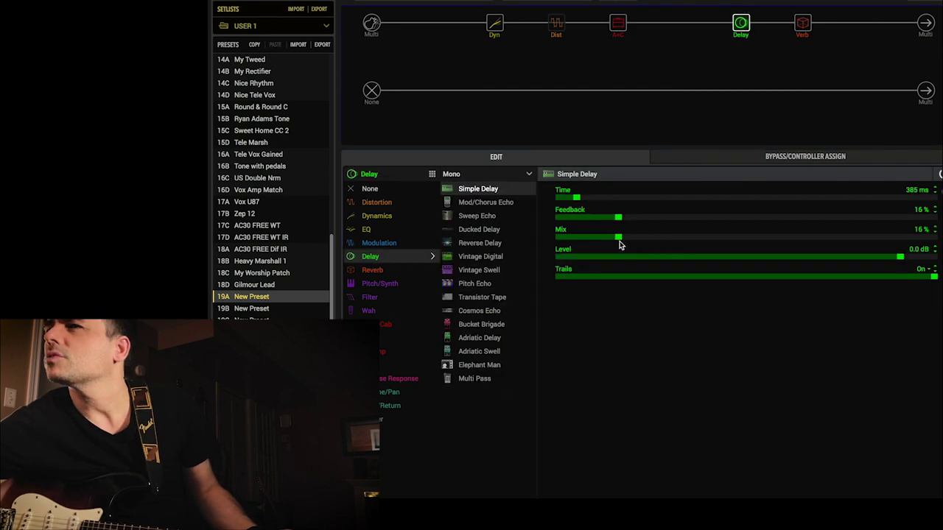
drag(619, 238, 623, 238)
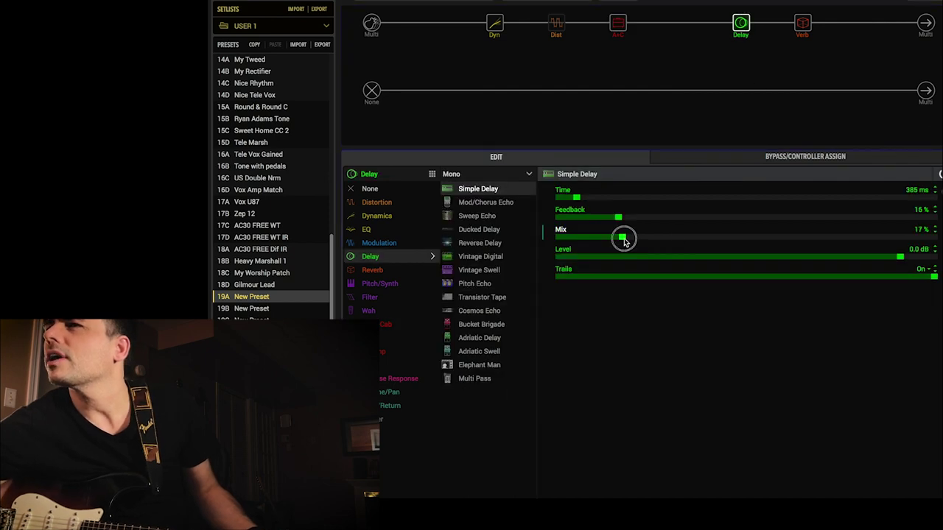
click(804, 24)
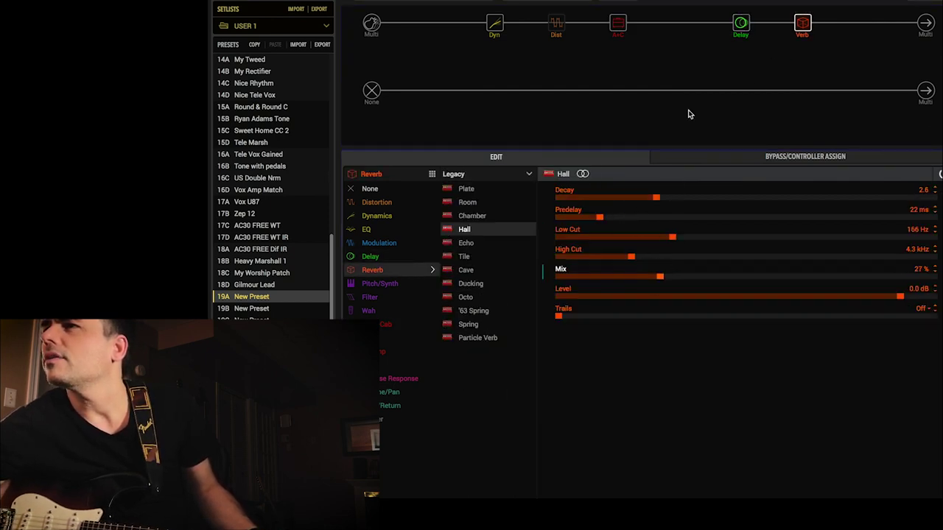
- Add a Chorus between amp and delay with Speed 2.0, Depth 7.1 and Mix 21%
click(680, 23)
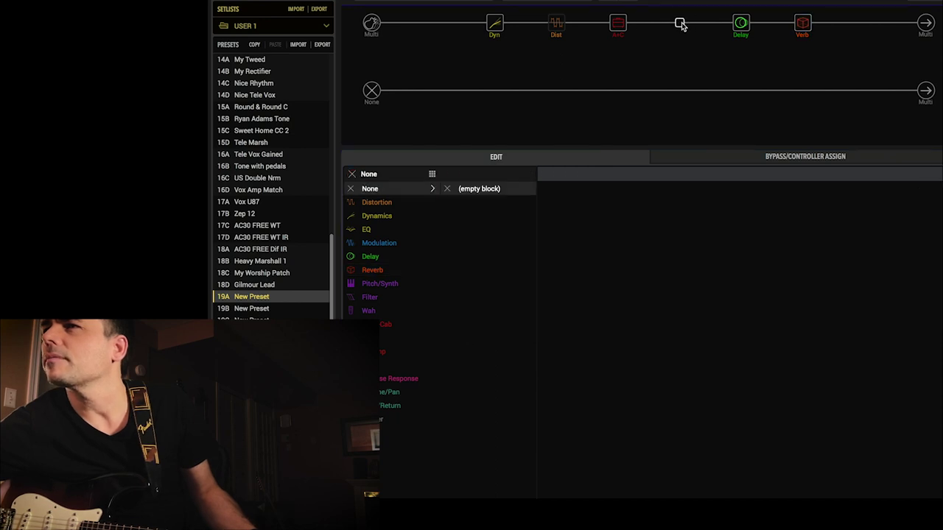
click(396, 248)
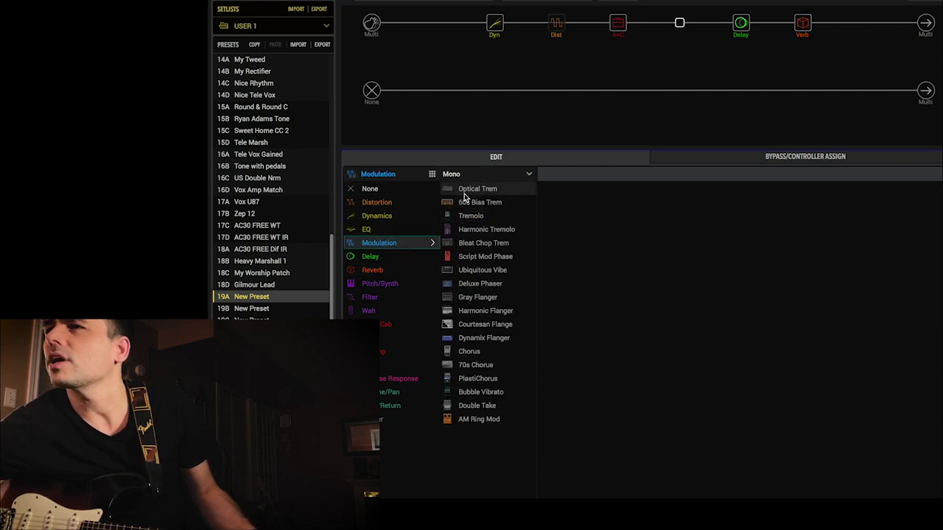
click(482, 354)
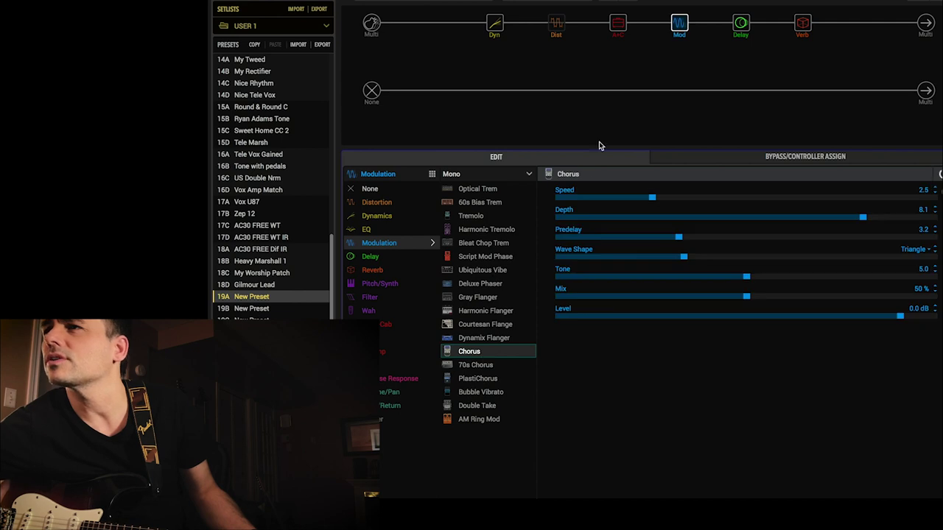
drag(735, 299, 673, 301)
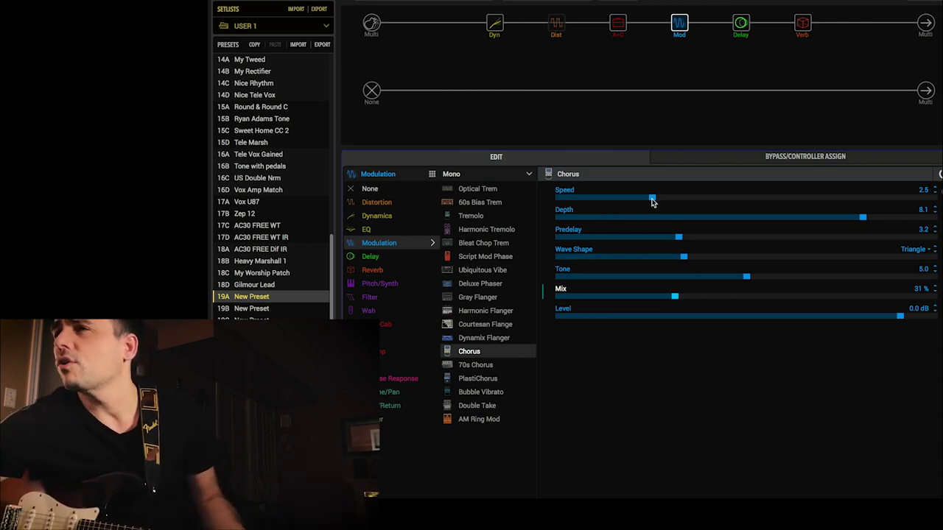
drag(652, 199, 634, 198)
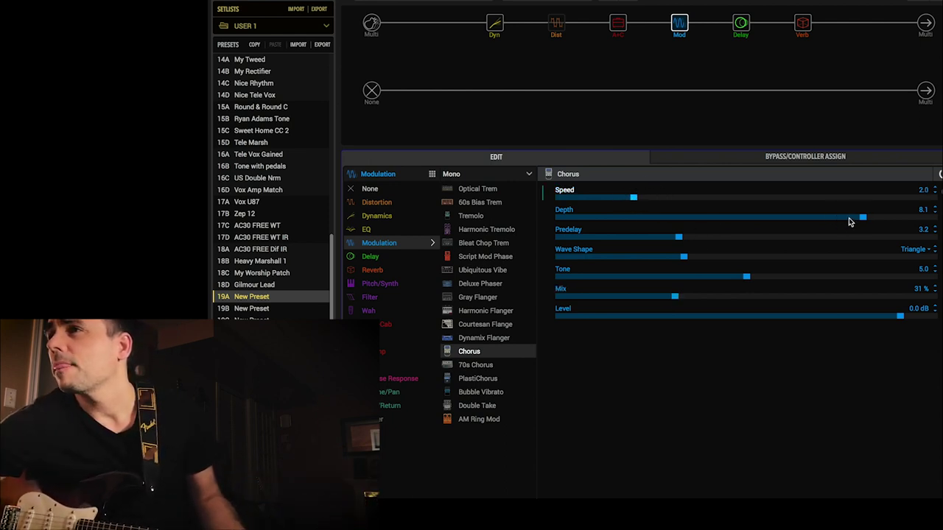
drag(848, 222, 828, 215)
mouse_move(658, 302)
mouse_down()
mouse_move(627, 299)
mouse_move(640, 303)
mouse_up()
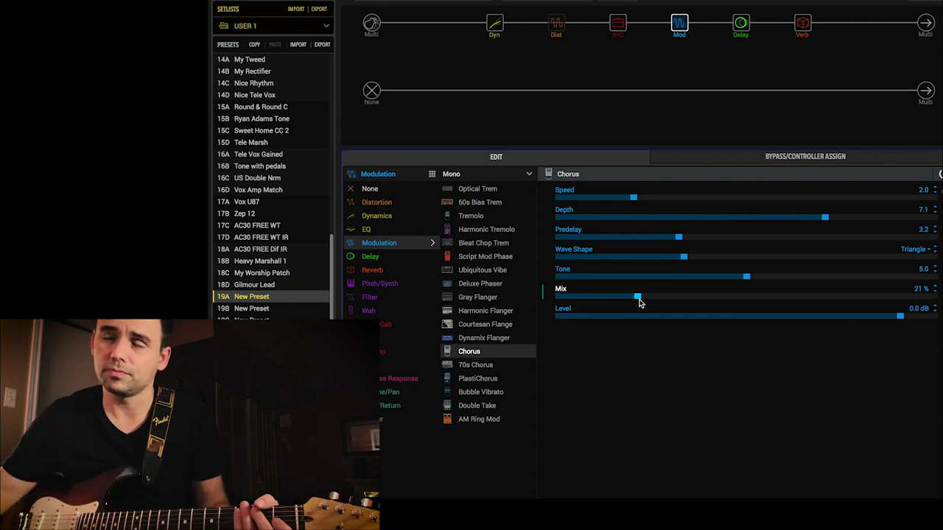
- Bypass the chorus to compare, re-enable it, and raise its Mix to about 25%
click(675, 12)
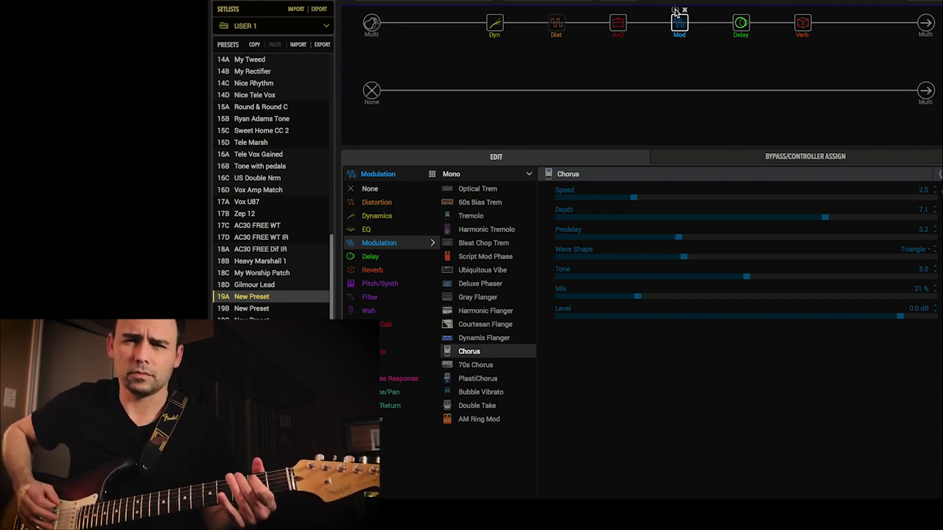
click(674, 12)
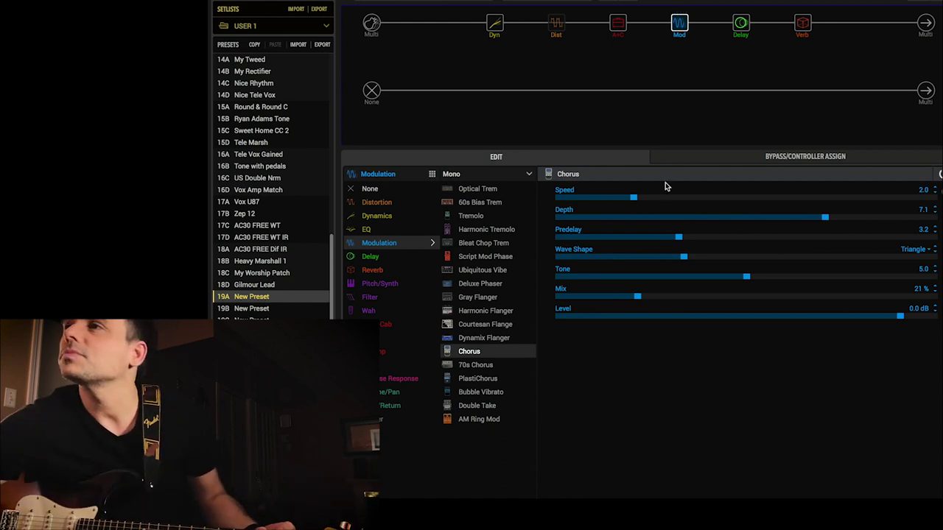
click(642, 300)
drag(641, 300, 660, 300)
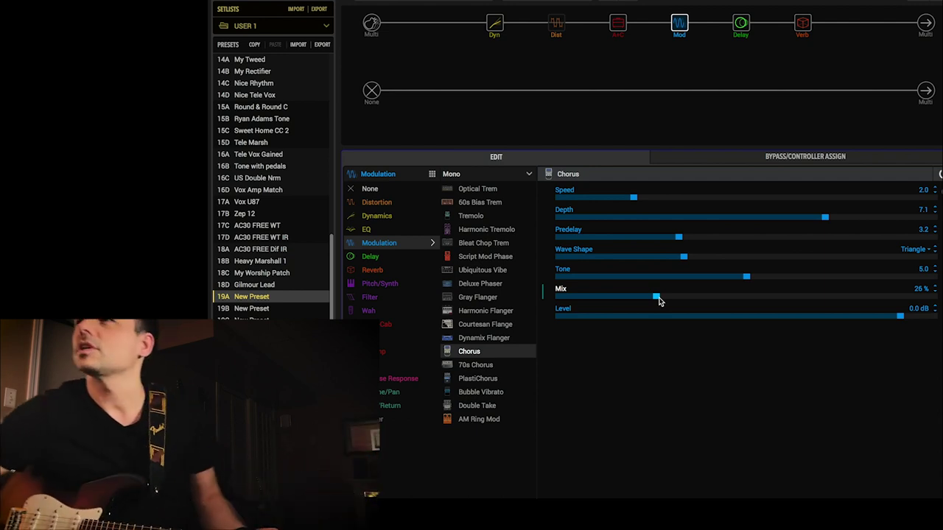
mouse_move(554, 15)
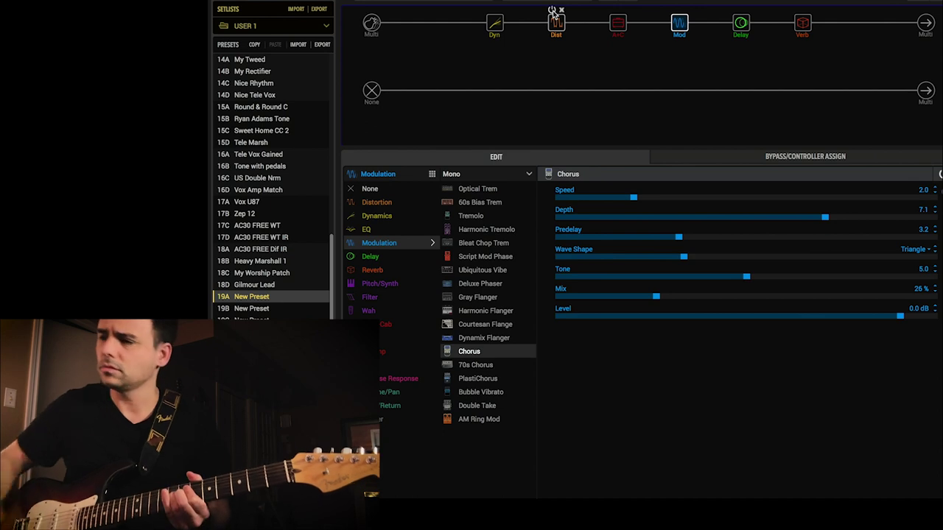
- Set the Scream 808 to Gain 0.7 and Tone 3.4
click(556, 22)
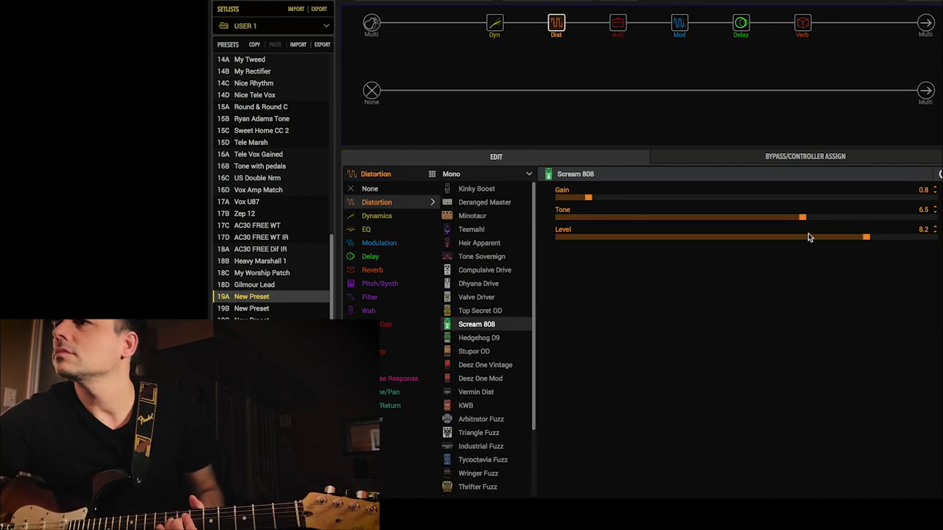
drag(771, 219, 701, 219)
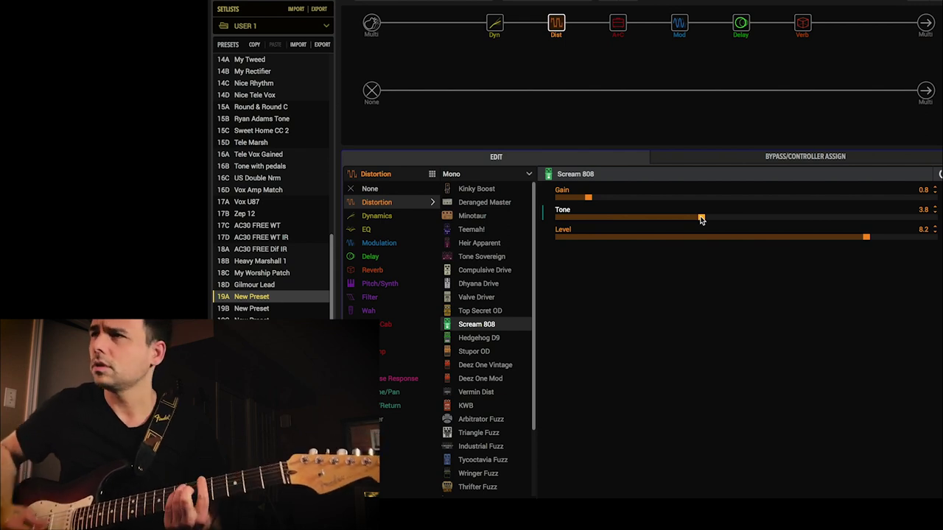
drag(592, 199, 586, 198)
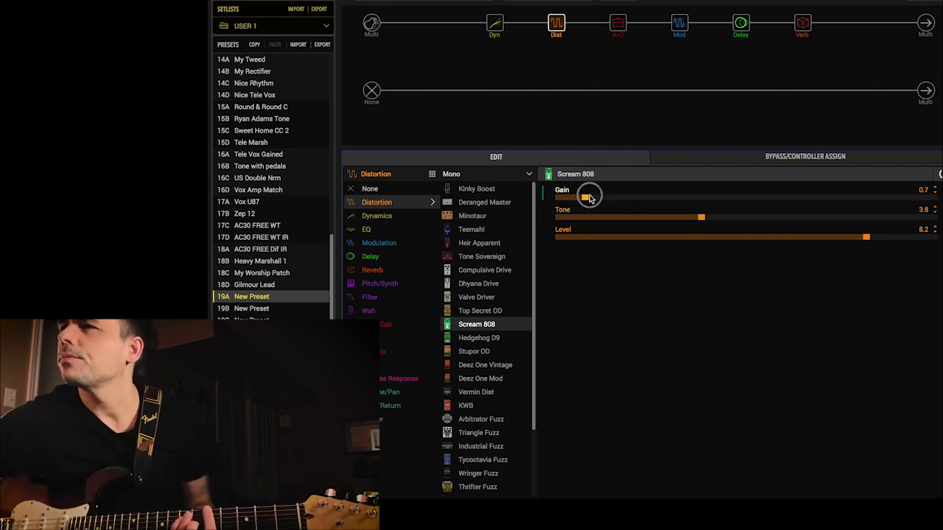
drag(690, 218, 687, 216)
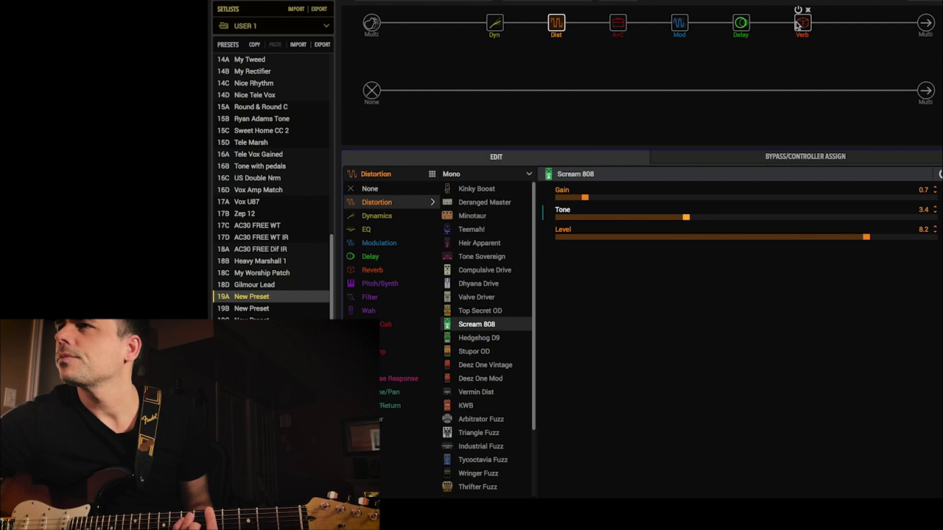
- Shift the reverb, delay, chorus and amp one slot right, freeing a slot after the Scream 808
drag(802, 22, 864, 22)
drag(767, 24, 802, 23)
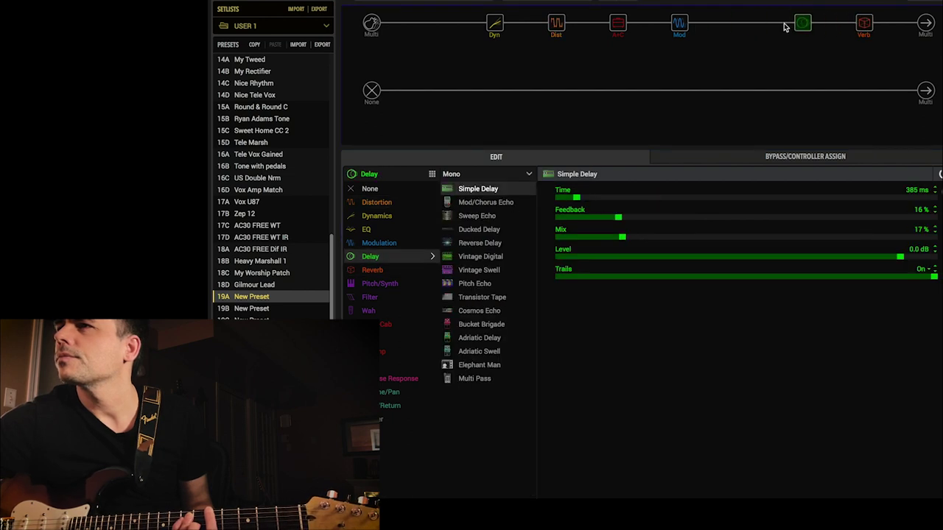
drag(679, 23, 741, 23)
drag(624, 26, 680, 23)
- Add a Kinky Boost after the Scream 808 and lower its Drive to 5.0
click(617, 27)
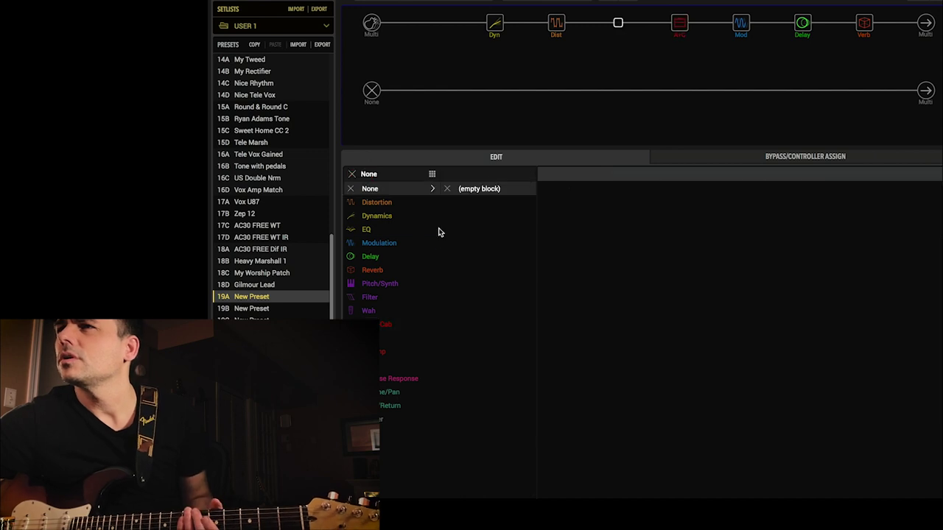
mouse_move(392, 204)
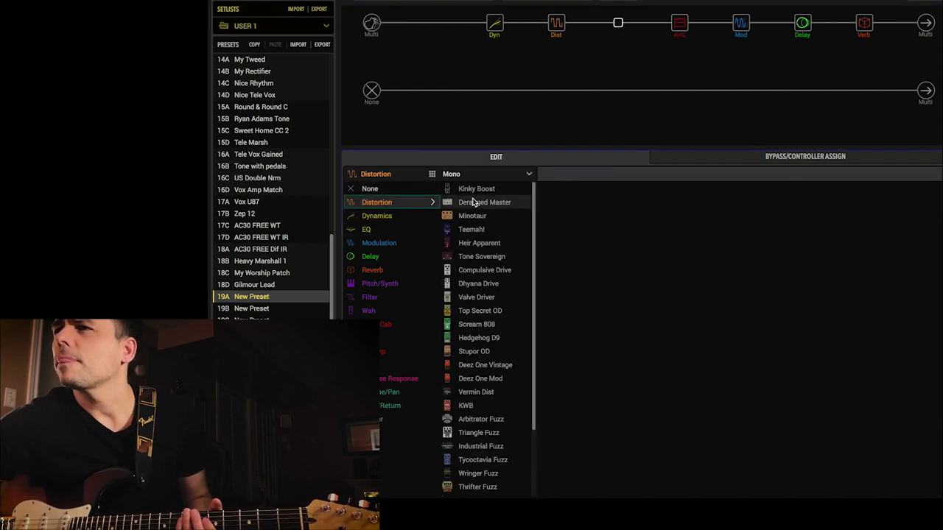
click(477, 188)
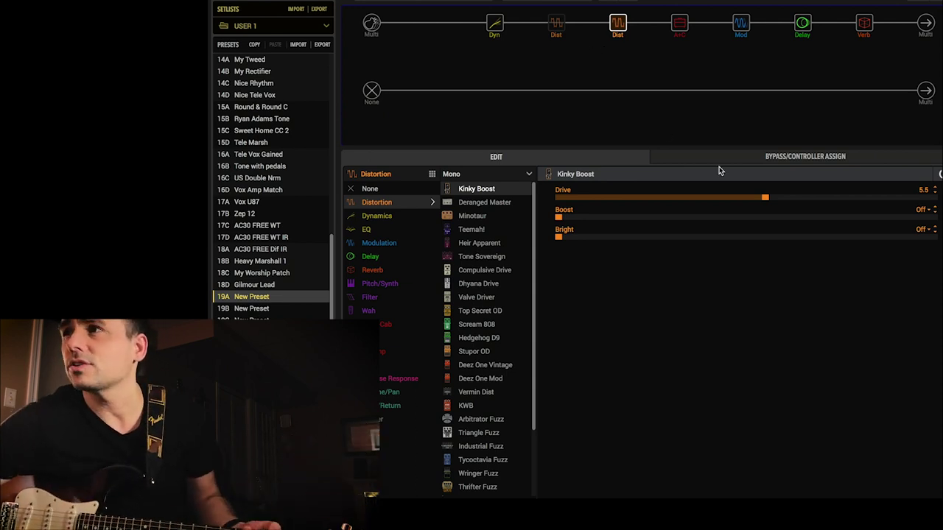
drag(763, 198, 747, 199)
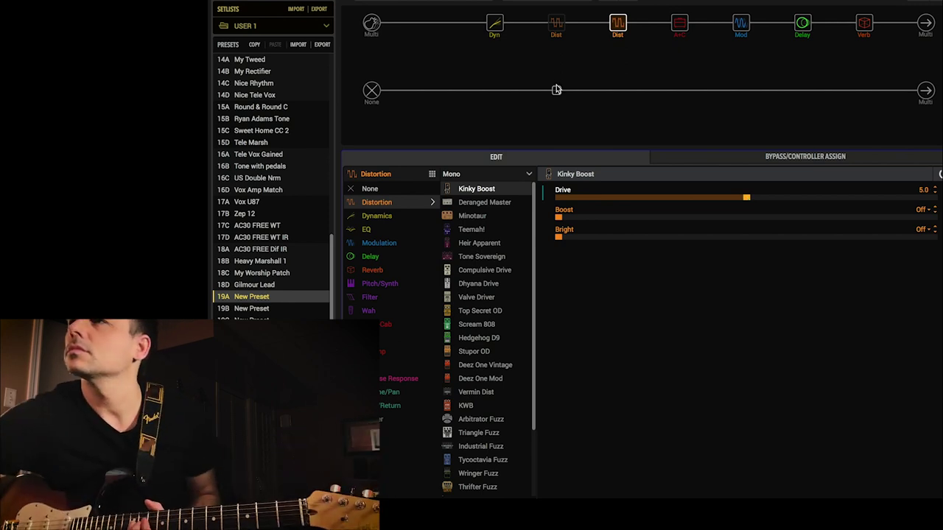
click(554, 19)
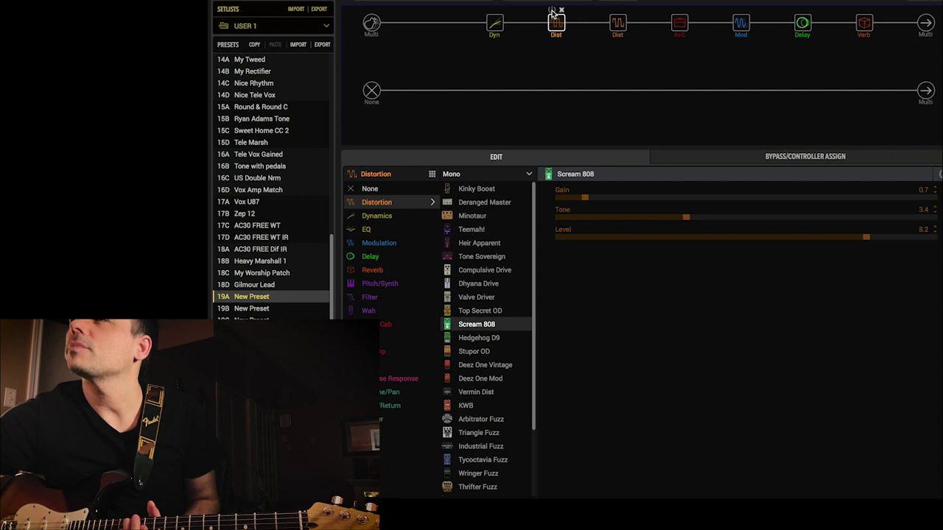
- Re-enable the Scream 808 block at Gain 0.7, Tone 3.4, Level 8.2
click(552, 11)
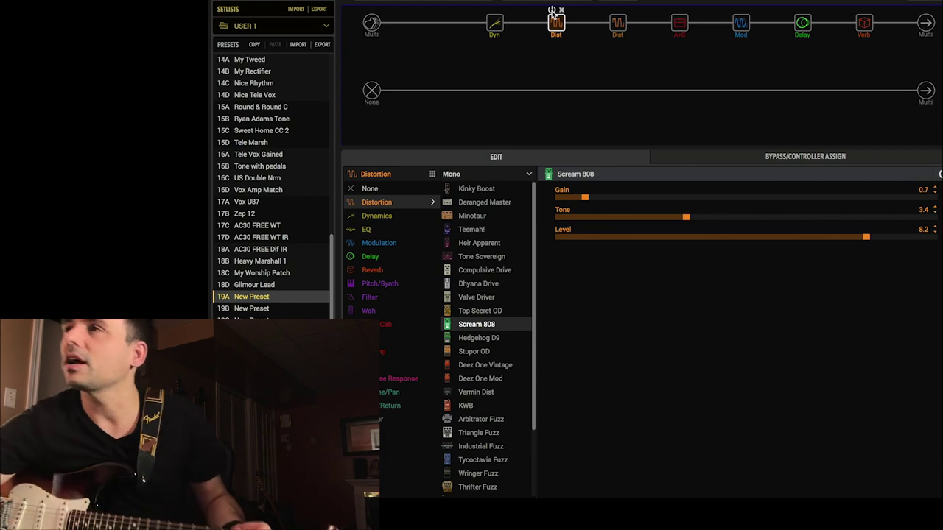
- Turn on the input noise gate and set its Threshold to about -71.0 dB
click(372, 24)
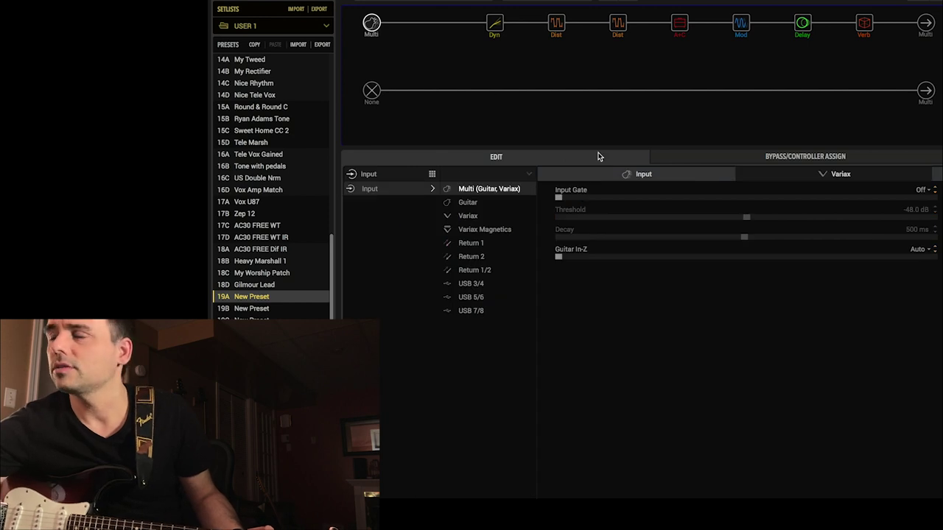
click(925, 200)
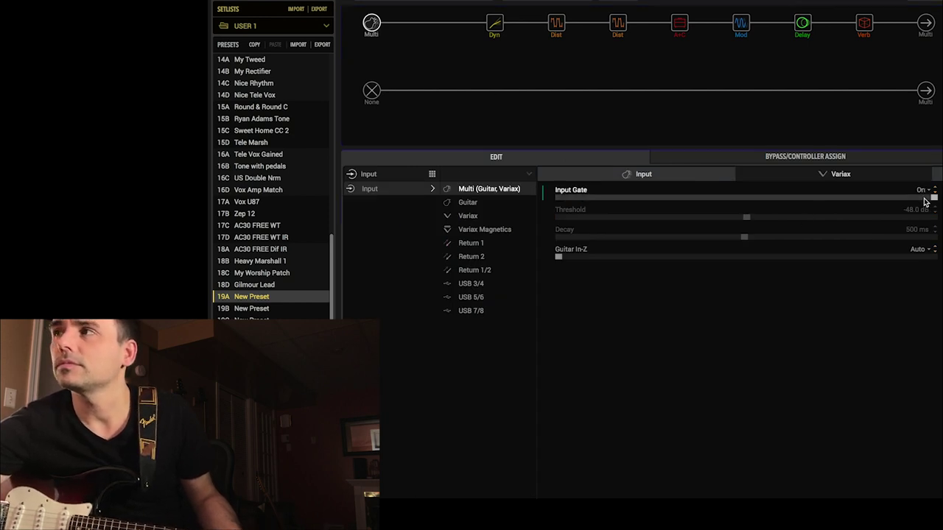
drag(674, 218, 642, 222)
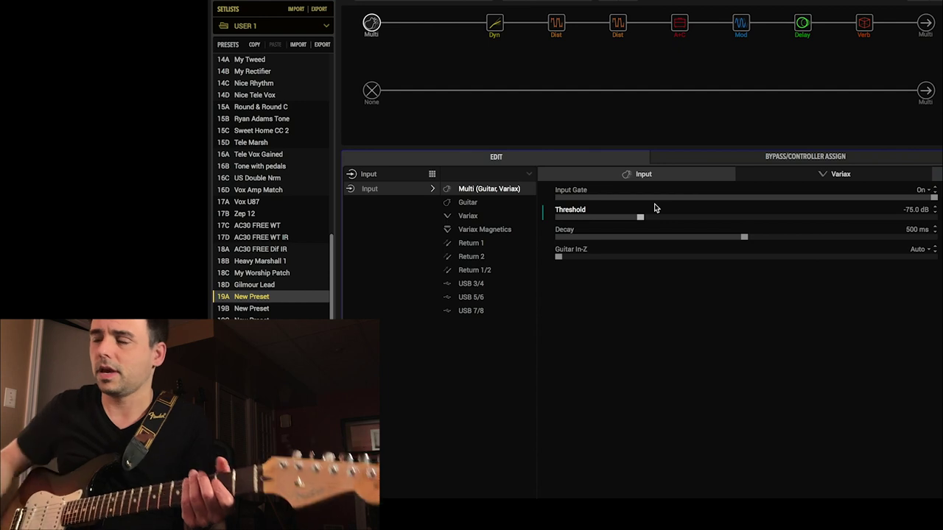
mouse_move(643, 219)
mouse_down()
mouse_move(736, 220)
mouse_move(560, 221)
mouse_move(653, 217)
mouse_up()
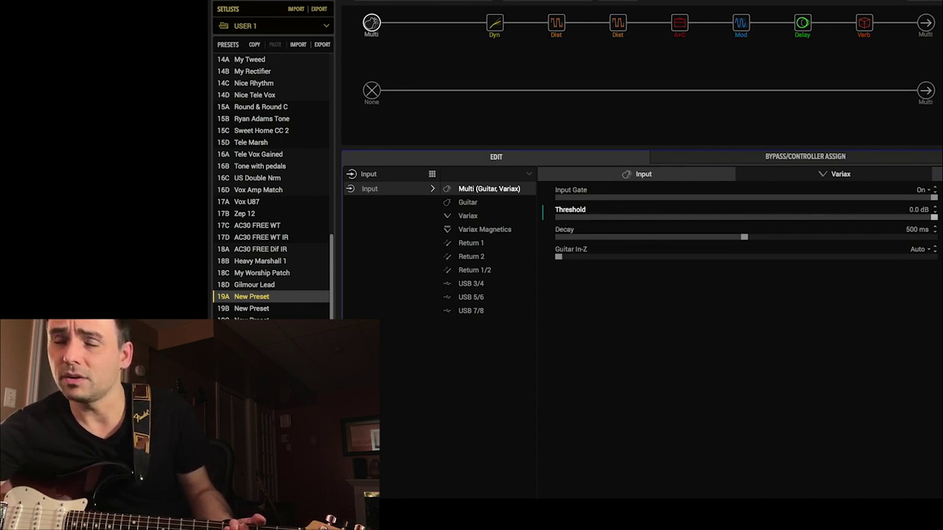
drag(652, 217, 658, 218)
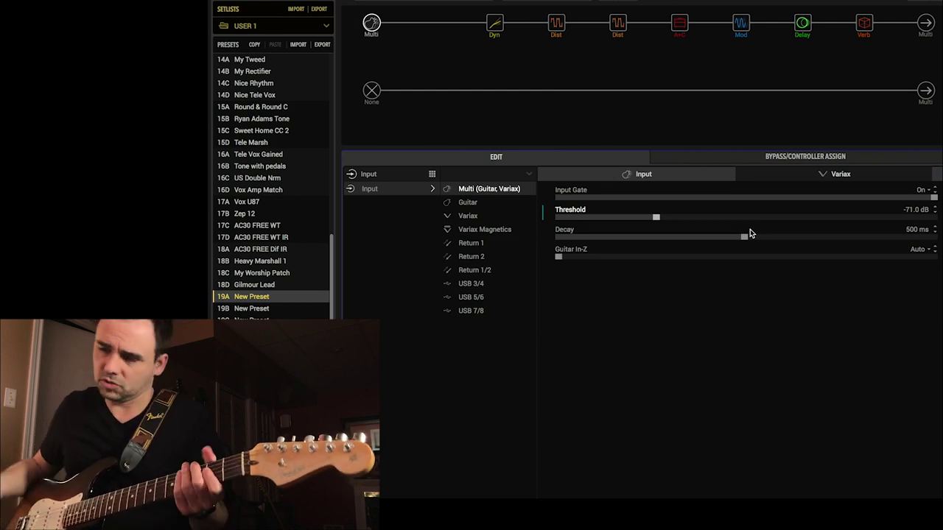
click(556, 23)
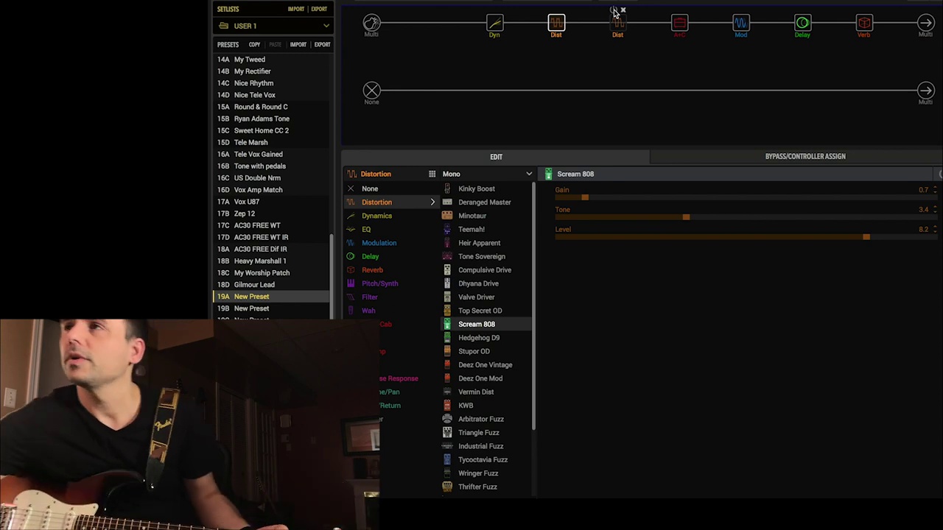
- Show the Kinky Boost's parameters: Drive 5.0, Boost and Bright off
click(619, 22)
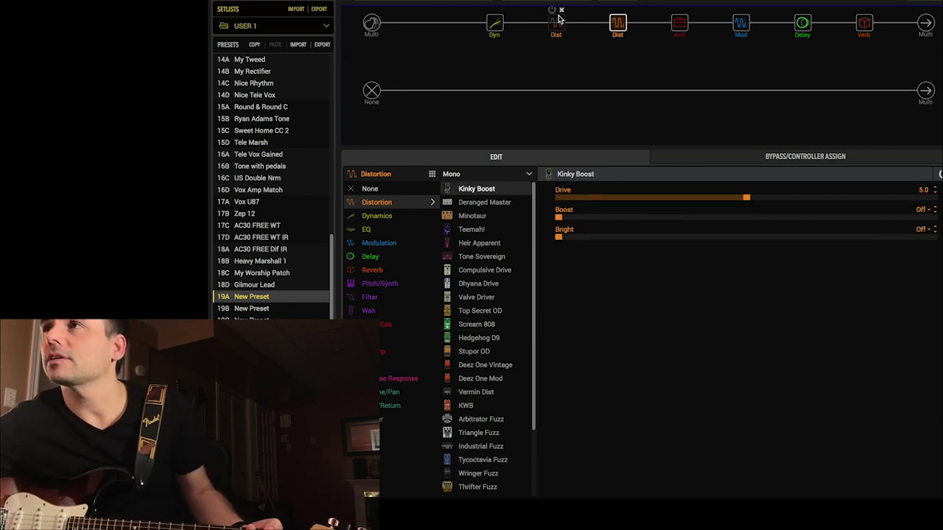